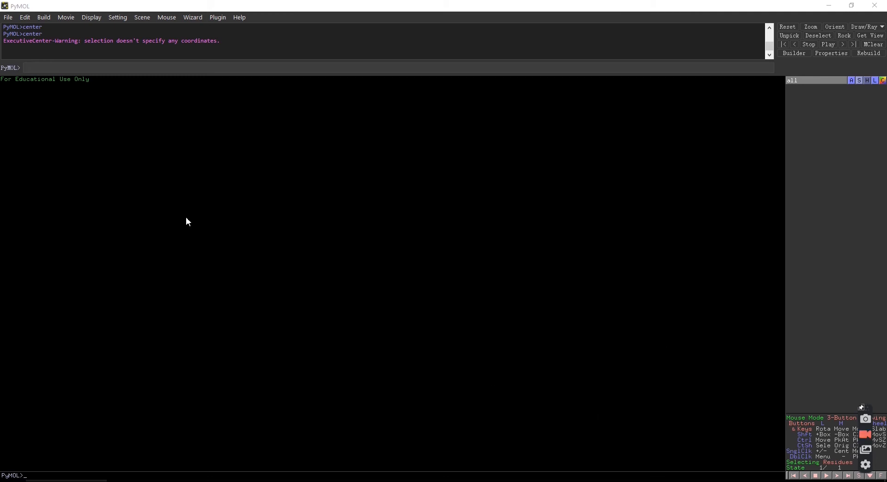
- Set the display background to white
left_click(92, 18)
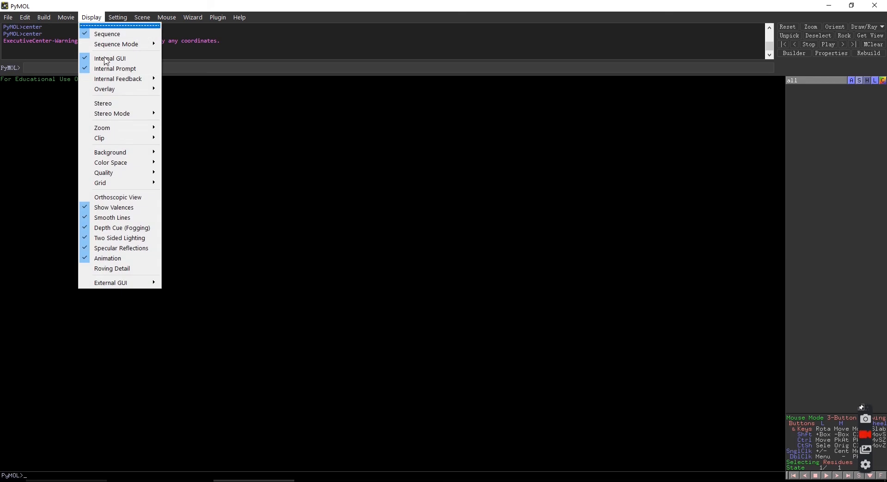
mouse_move(128, 151)
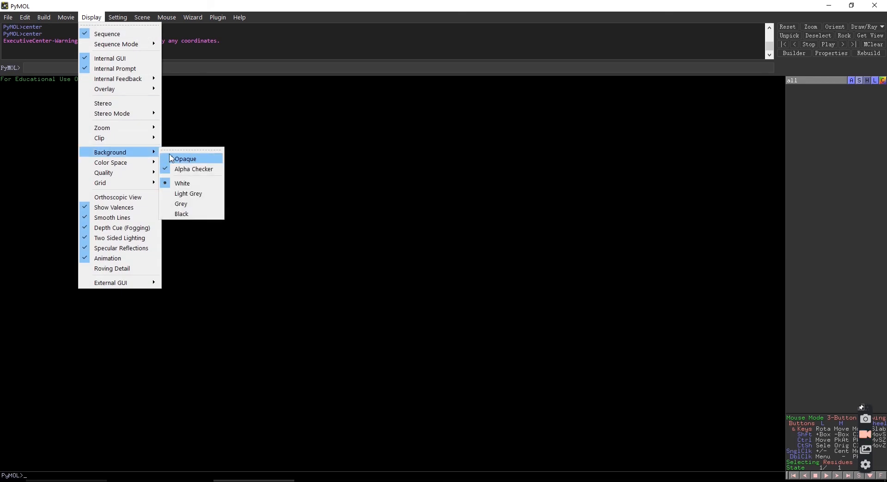
left_click(209, 186)
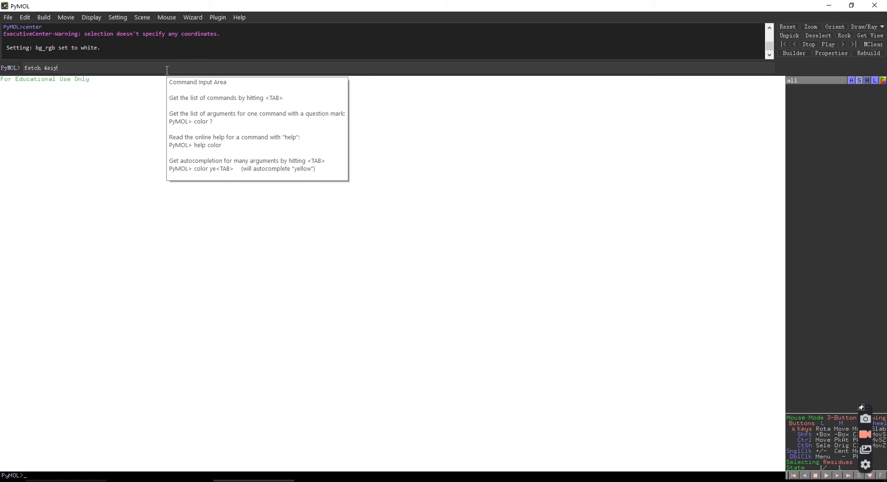
- Fetch the structure 4eiy and rotate it to see its overall shape
key("Return")
left_click_drag(443, 234, 350, 222)
left_click_drag(361, 292, 365, 295)
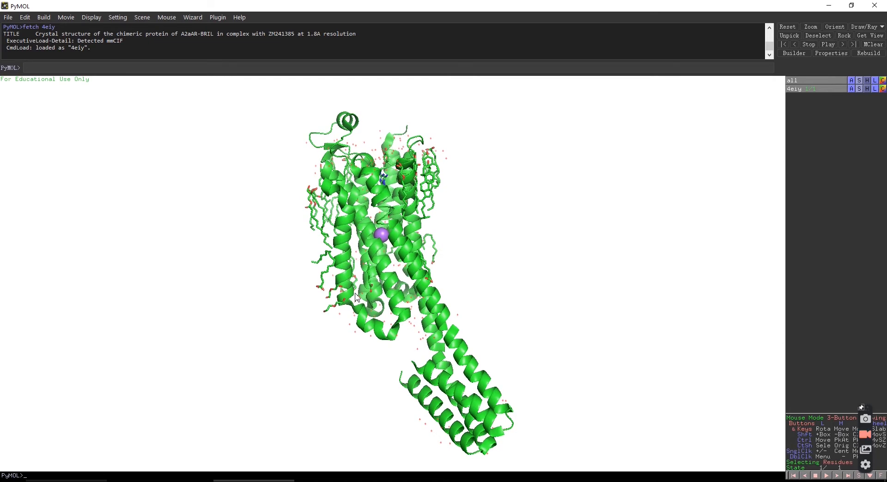
left_click_drag(314, 279, 405, 249)
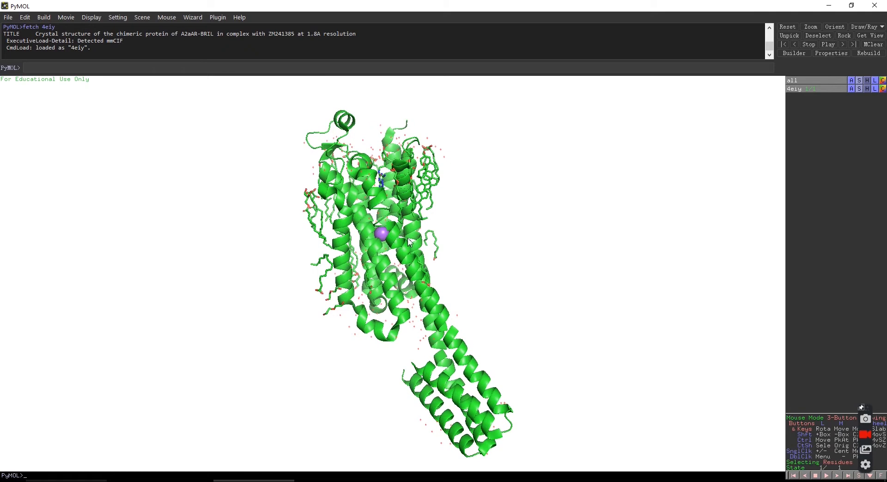
- Examine the purple ion between the helices up close, narrowing and widening the clipping slab to see inside the protein
right_click_drag(434, 199, 474, 246)
middle_click_drag(402, 220, 401, 264)
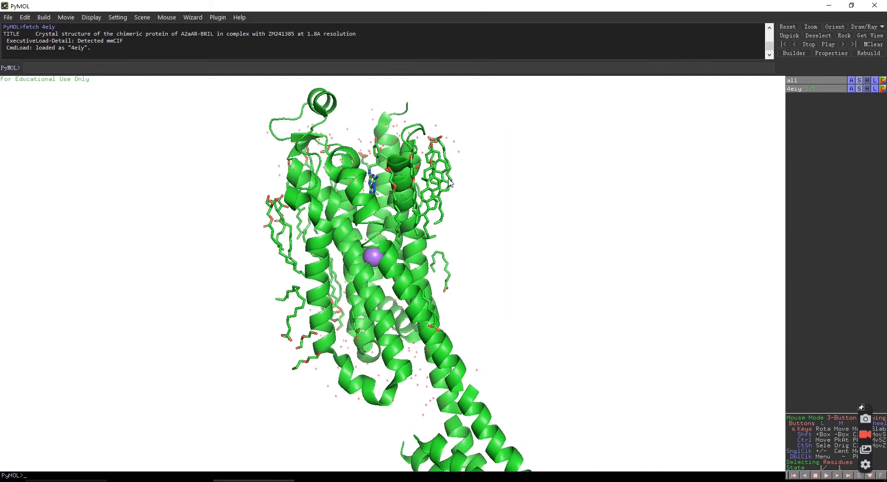
right_click_drag(450, 183, 492, 296)
right_click_drag(431, 141, 453, 203)
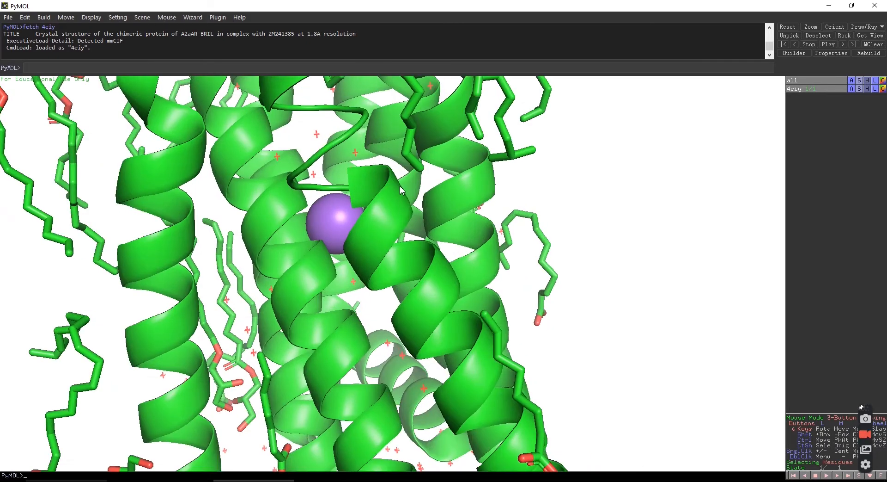
middle_click_drag(398, 190, 500, 240)
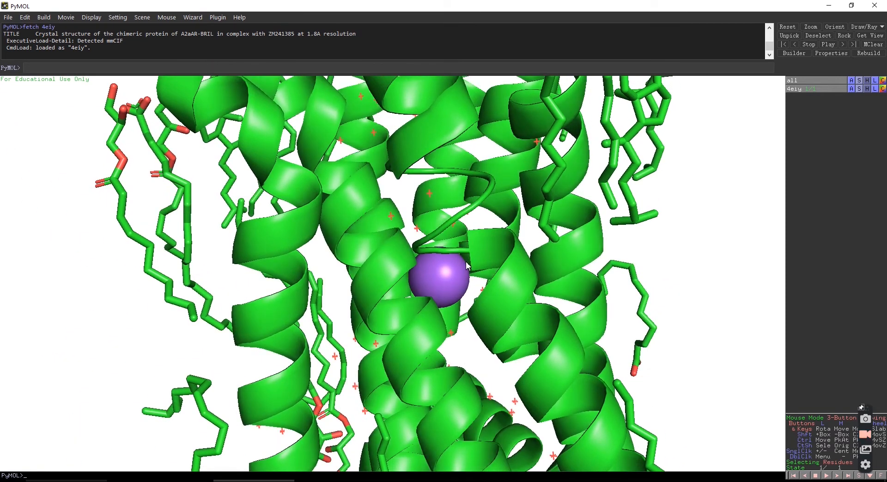
scroll(469, 253, "down", 7)
scroll(466, 243, "up", 3)
scroll(464, 236, "down", 5)
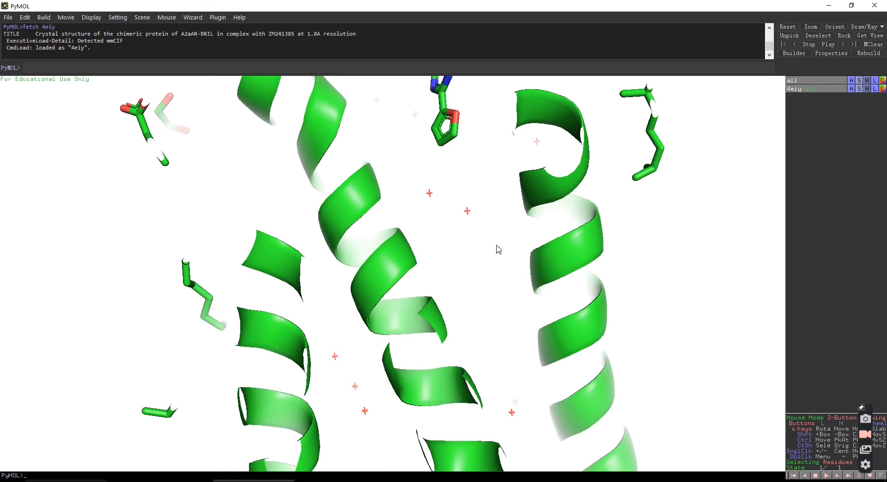
mouse_move(429, 137)
left_mouse_down()
mouse_move(449, 164)
mouse_move(428, 134)
left_mouse_up()
middle_click_drag(464, 156, 455, 314)
middle_click_drag(447, 210, 440, 250)
scroll(442, 254, "down", 5)
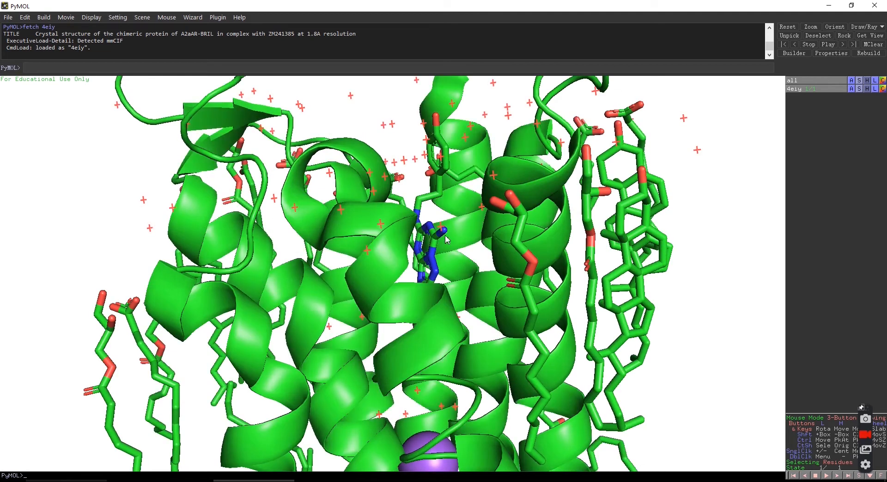
- Examine the ligand with blue nitrogen atoms in the upper pocket from several angles, using thinner and thicker clipping slabs
left_click_drag(419, 293, 483, 287)
right_click_drag(469, 253, 472, 282)
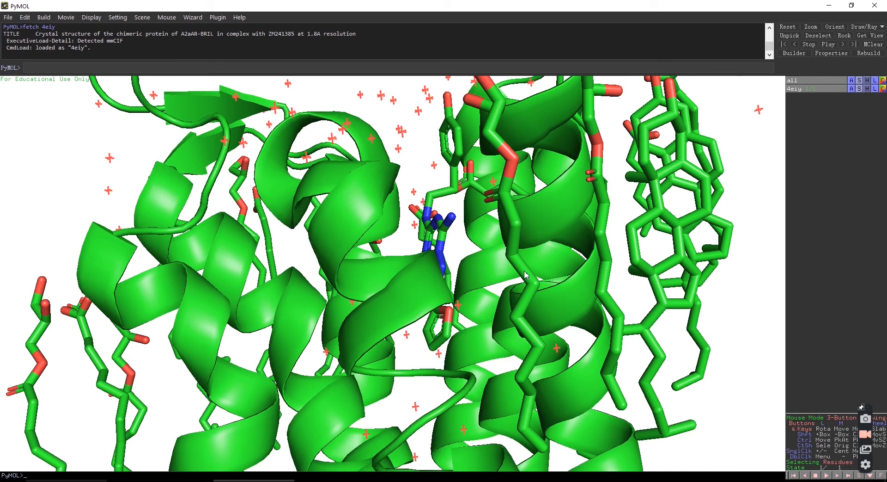
scroll(523, 258, "down", 7)
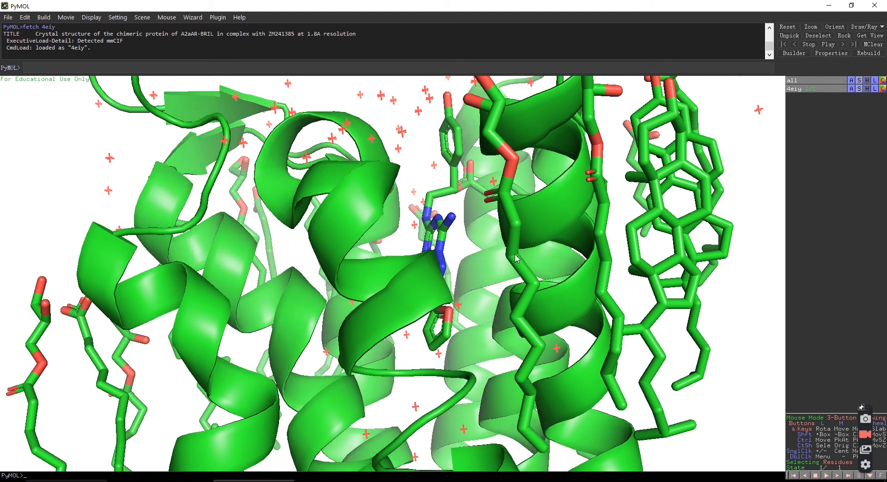
scroll(534, 268, "down", 8)
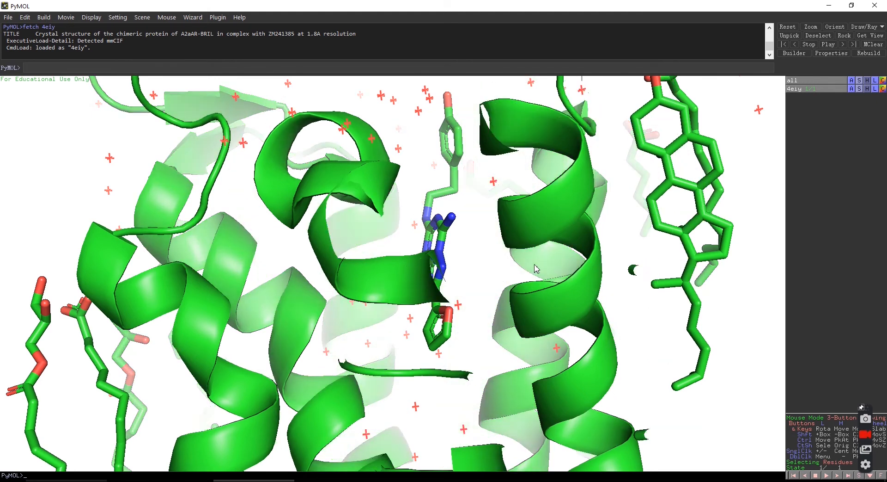
left_click_drag(437, 245, 446, 267)
scroll(446, 267, "up", 5)
scroll(446, 264, "up", 7)
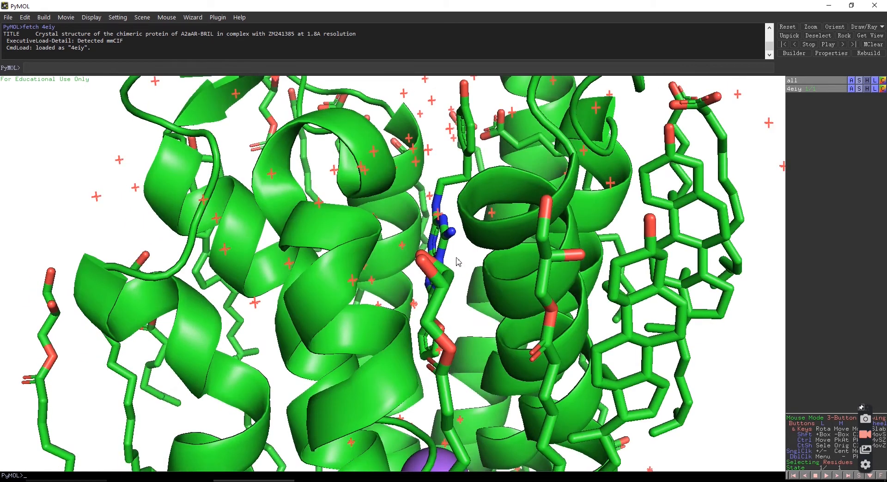
right_click_drag(467, 296, 483, 230)
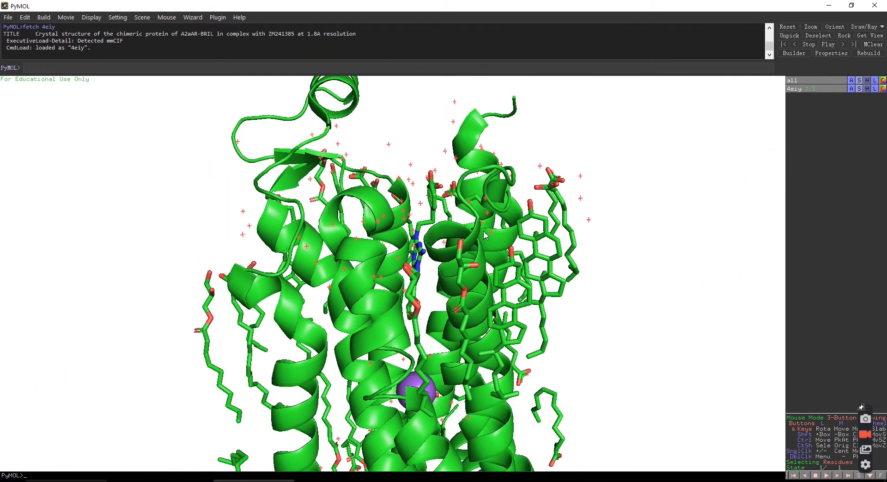
middle_click_drag(400, 189, 388, 248)
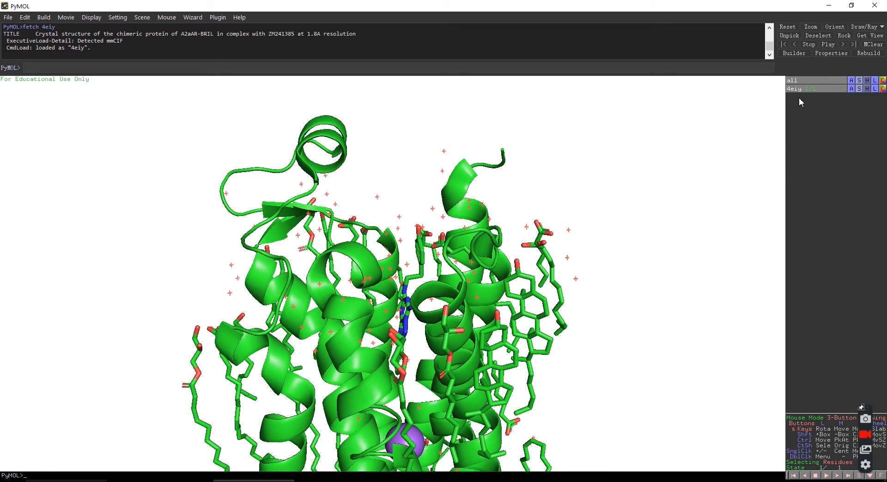
- Switch the visibility of all objects and of 4eiy off and back on
left_click(815, 80)
left_click(814, 79)
left_click(814, 79)
left_click(814, 79)
left_click(816, 90)
left_click(816, 90)
left_click(816, 90)
left_click(816, 89)
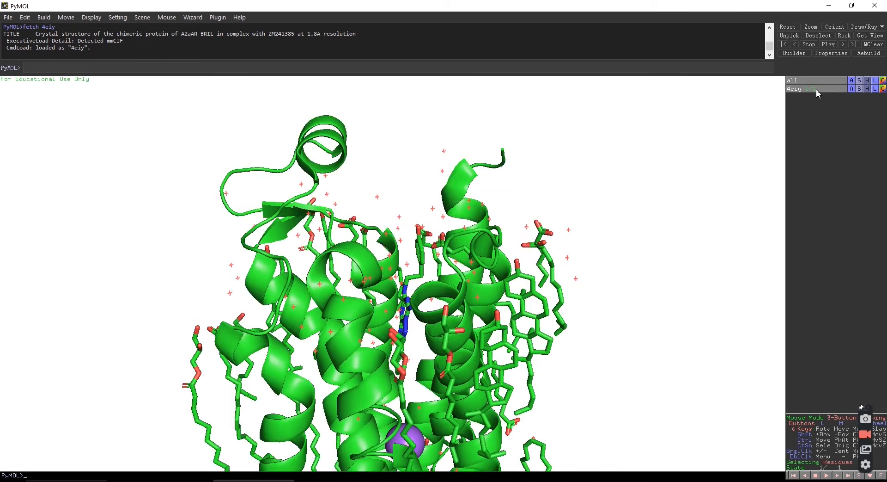
- Zoom the view to the 4eiy object
left_click(852, 89)
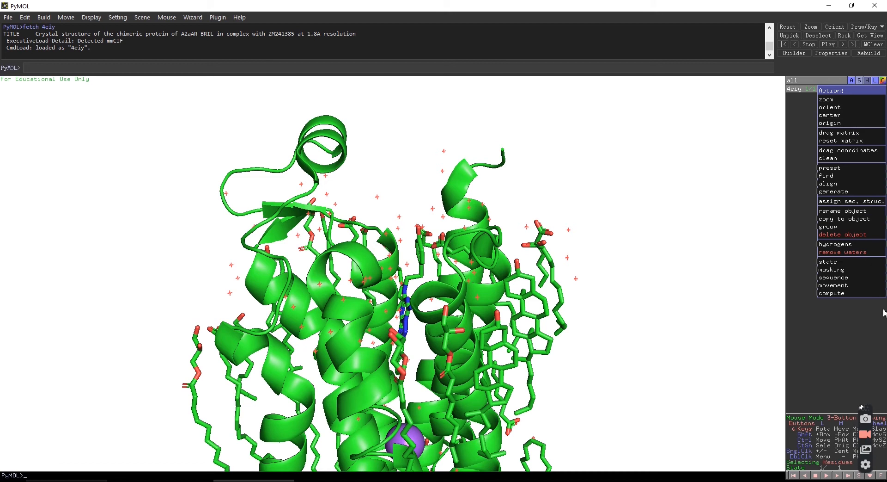
left_click(850, 100)
left_click(853, 88)
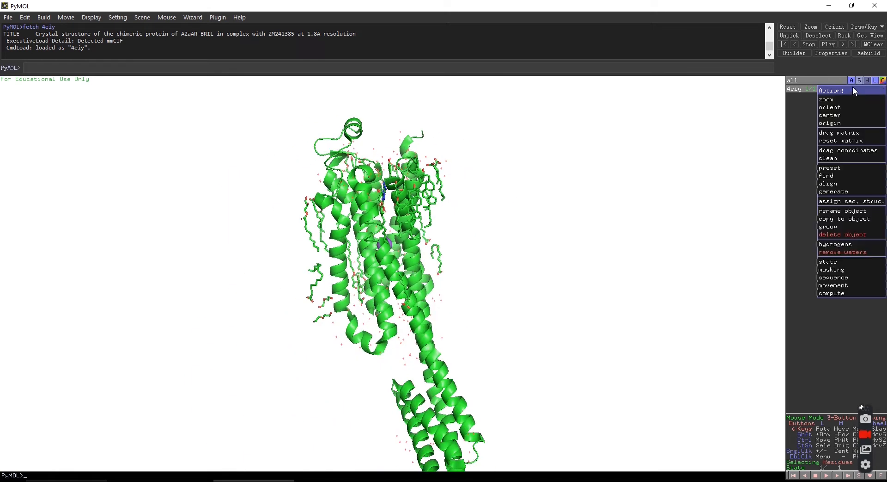
mouse_move(849, 170)
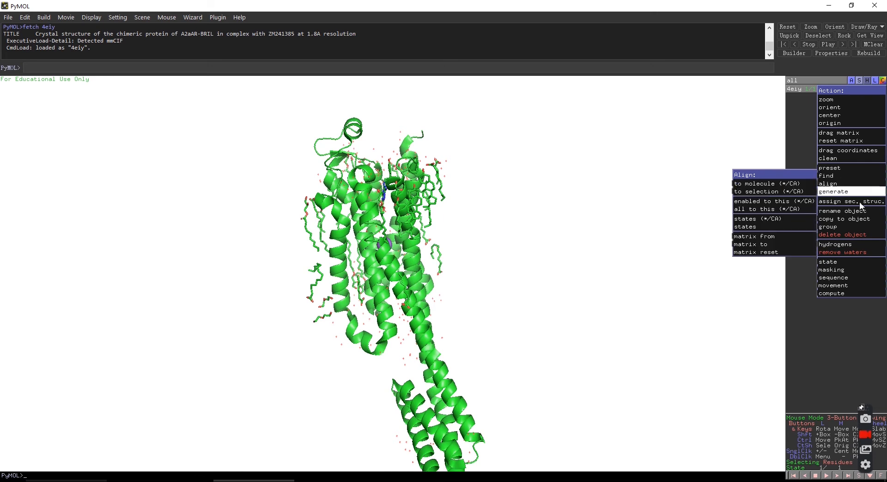
left_click(803, 169)
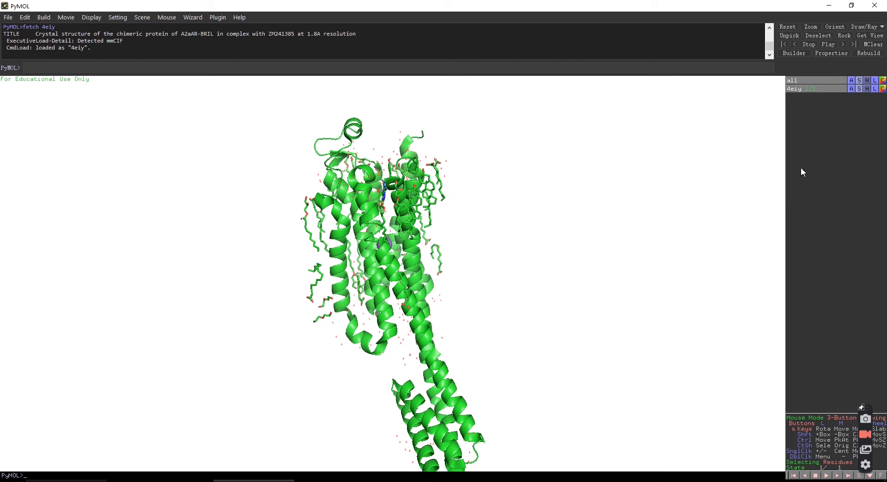
- Show the molecular surface of 4eiy, then hide that surface again
left_click(861, 87)
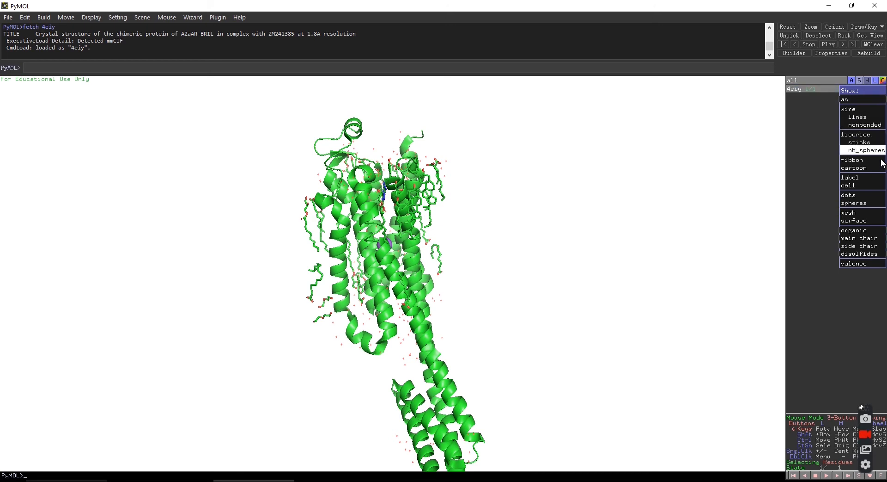
left_click(874, 222)
mouse_move(428, 278)
left_mouse_down()
mouse_move(448, 281)
mouse_move(438, 282)
left_mouse_up()
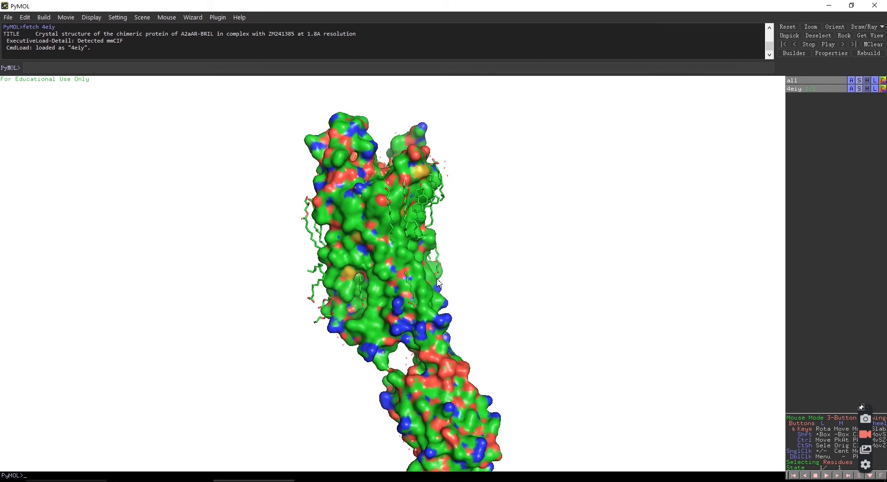
left_click(868, 89)
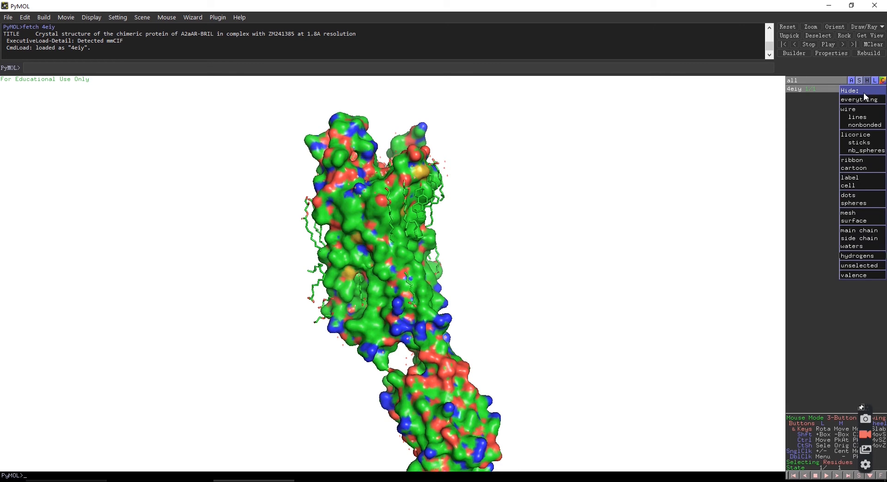
left_click(864, 221)
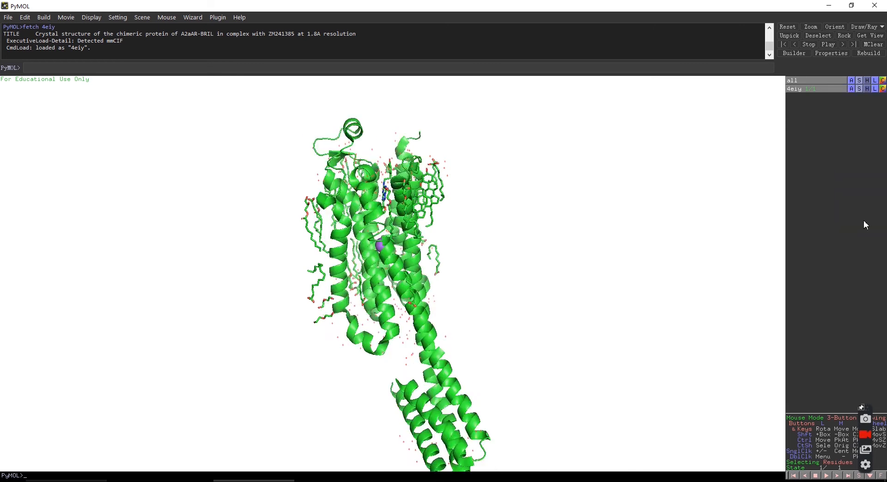
left_click(875, 89)
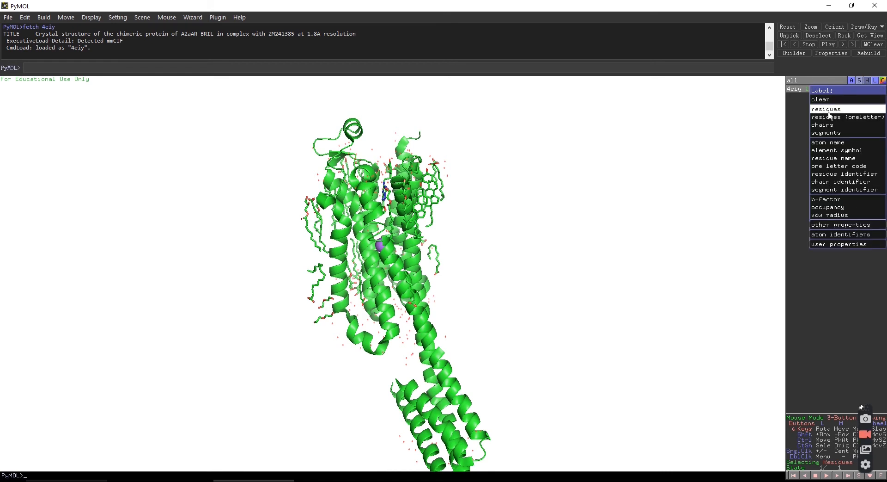
left_click(794, 156)
left_click(883, 89)
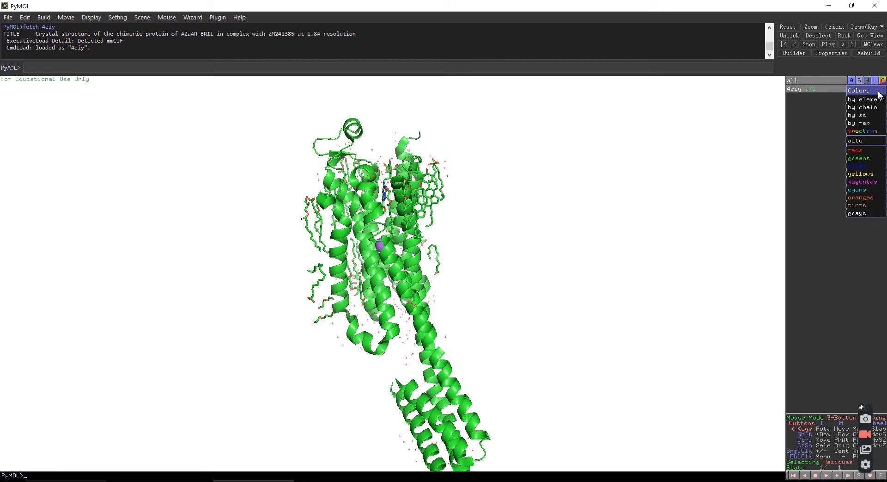
left_click(808, 155)
left_click_drag(415, 285, 453, 284)
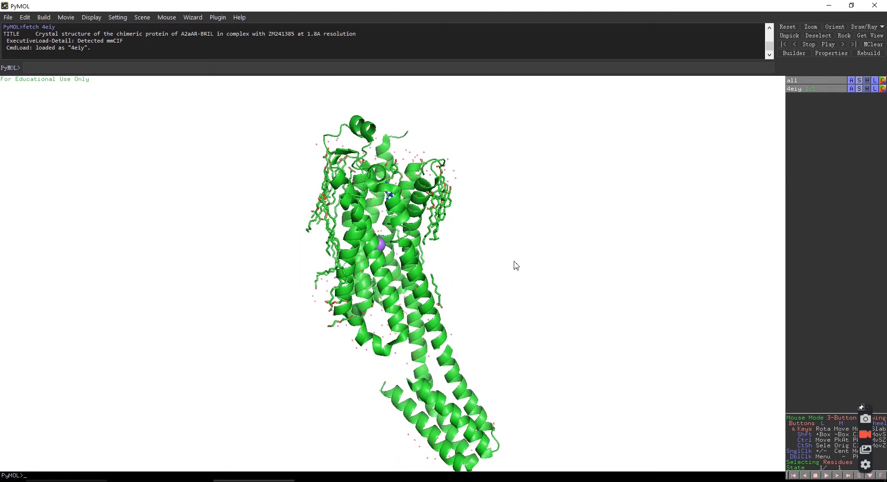
left_click_drag(398, 359, 398, 276)
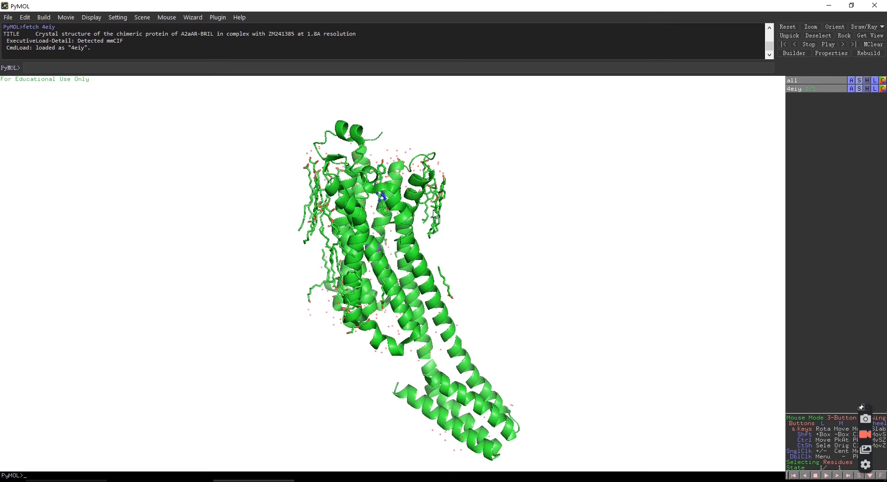
- Switch the sequence display off and back on to bring up the residue sequence of 4eiy
left_click(86, 20)
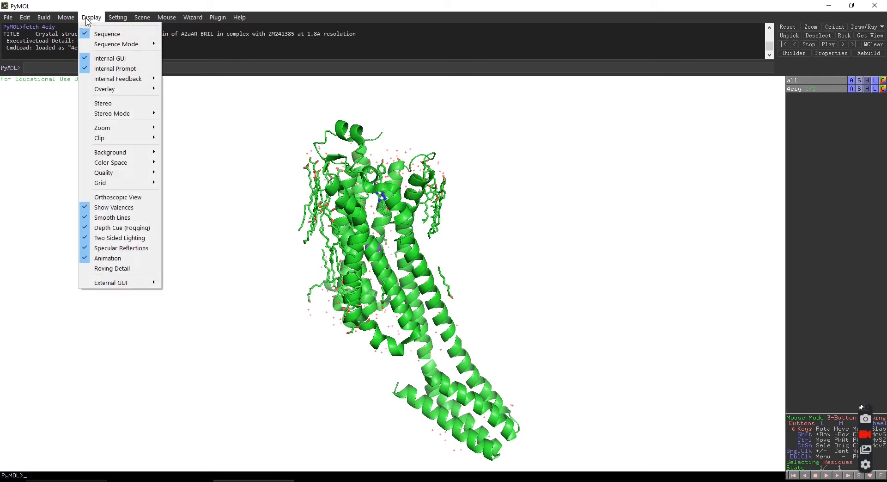
left_click(101, 34)
left_click(91, 17)
left_click(101, 34)
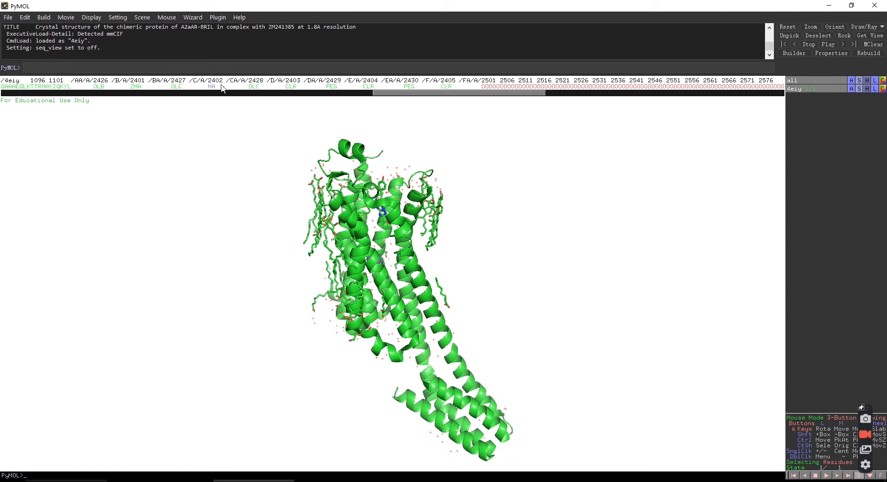
- Select the ligand ZMA in the sequence of 4eiy and browse the remaining sequence entries
left_click_drag(78, 102, 333, 105)
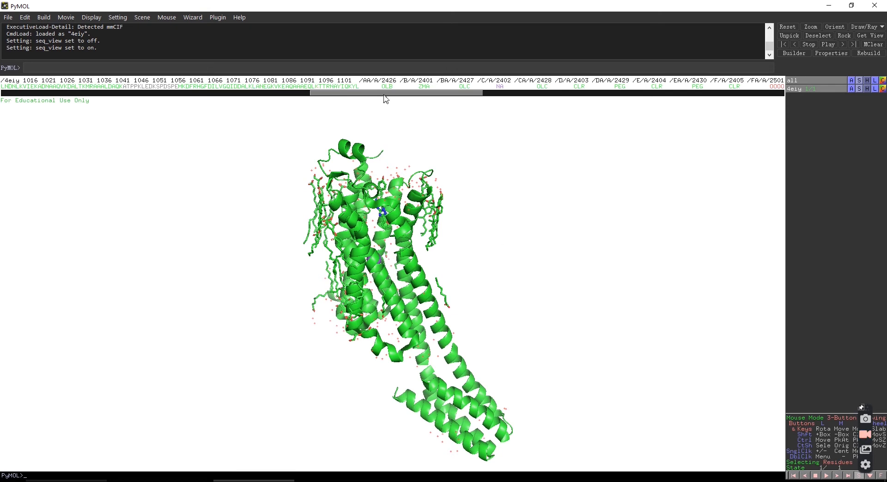
left_click_drag(383, 94, 400, 95)
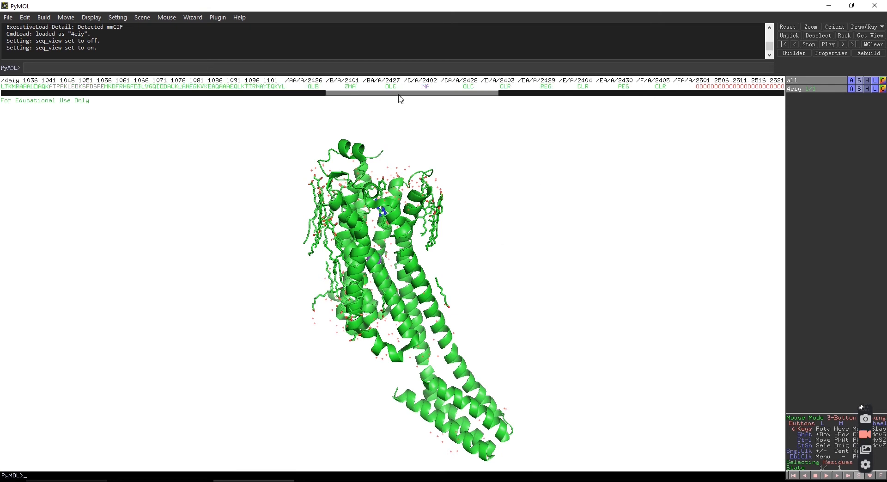
left_click(353, 89)
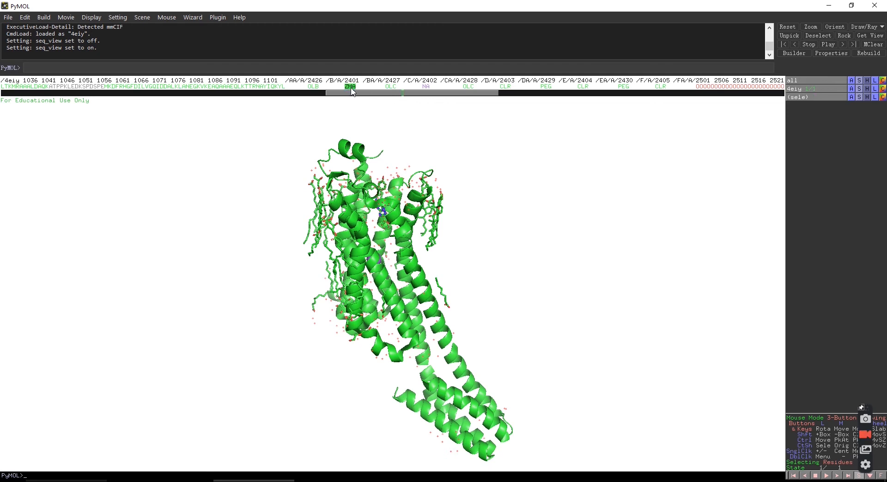
left_click_drag(394, 94, 686, 93)
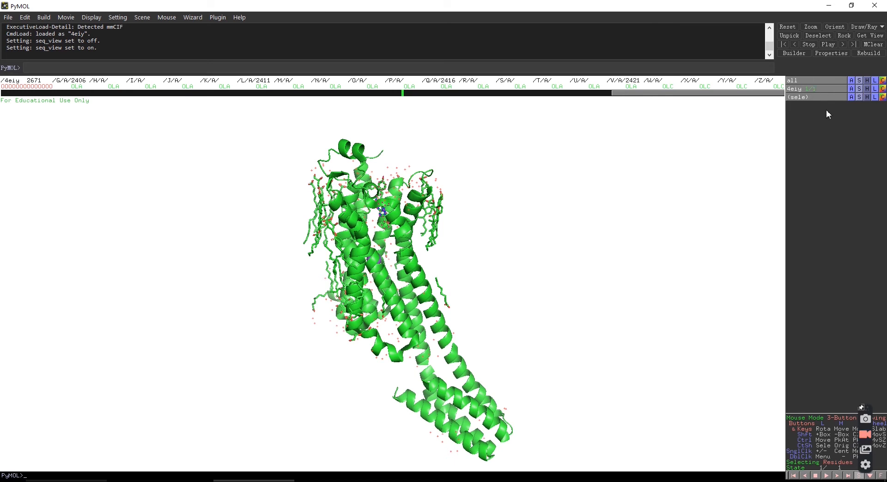
- Extract the selected ligand ZMA into a separate object and toggle that object's visibility to check it
left_click(853, 100)
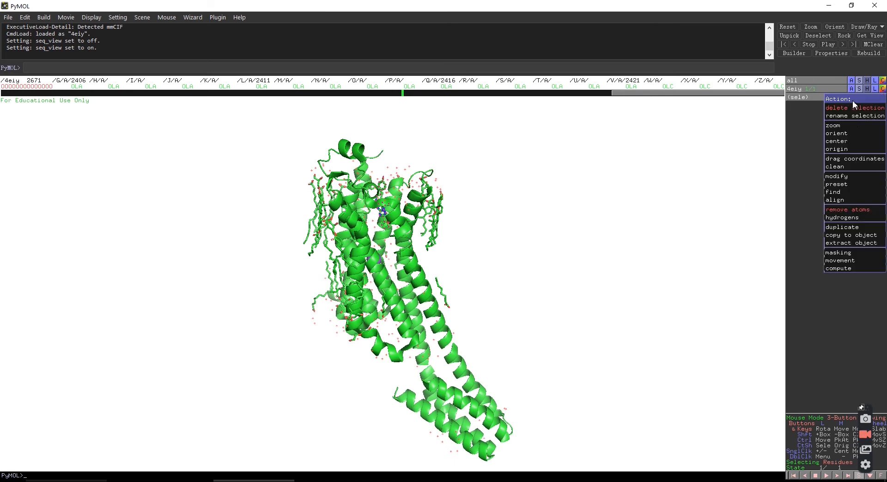
left_click(863, 243)
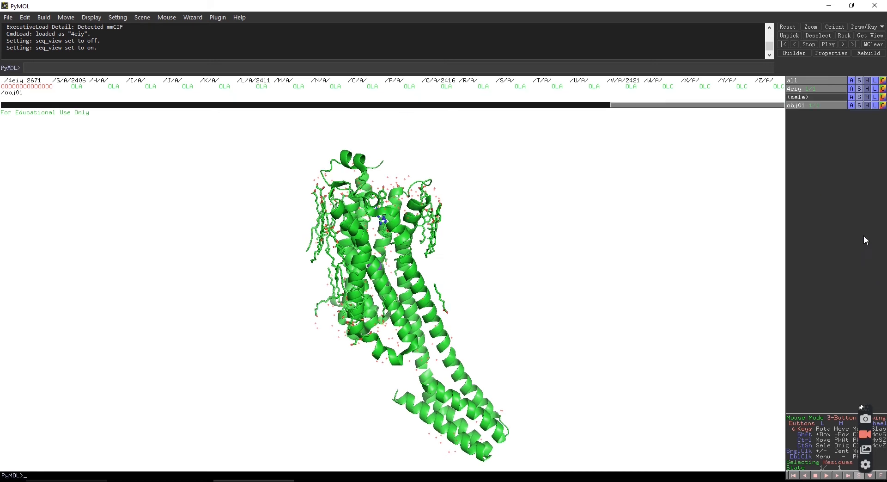
left_click(805, 106)
left_click(805, 105)
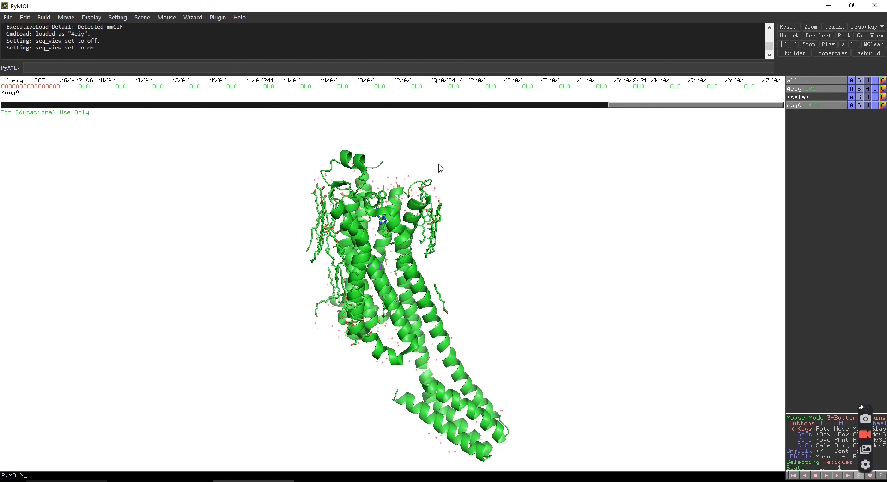
middle_click_drag(436, 167, 462, 229)
right_click_drag(462, 231, 583, 294)
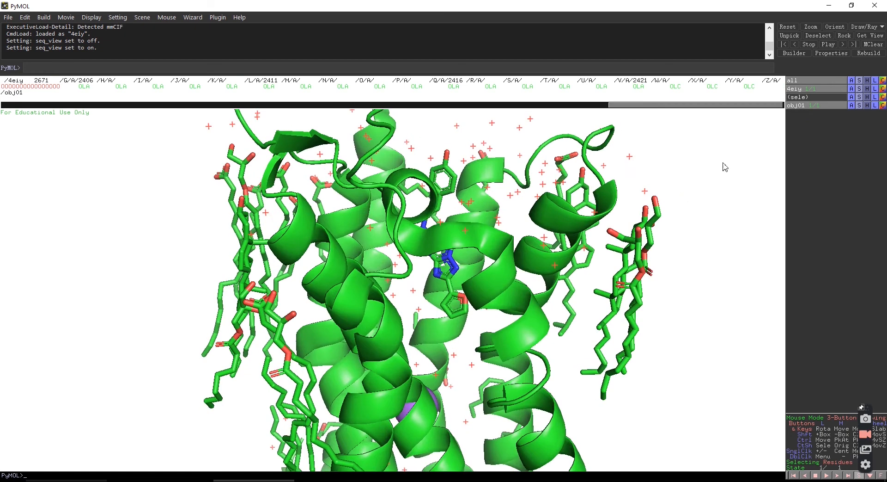
left_click(808, 108)
left_click(808, 107)
left_click(808, 108)
left_click(808, 107)
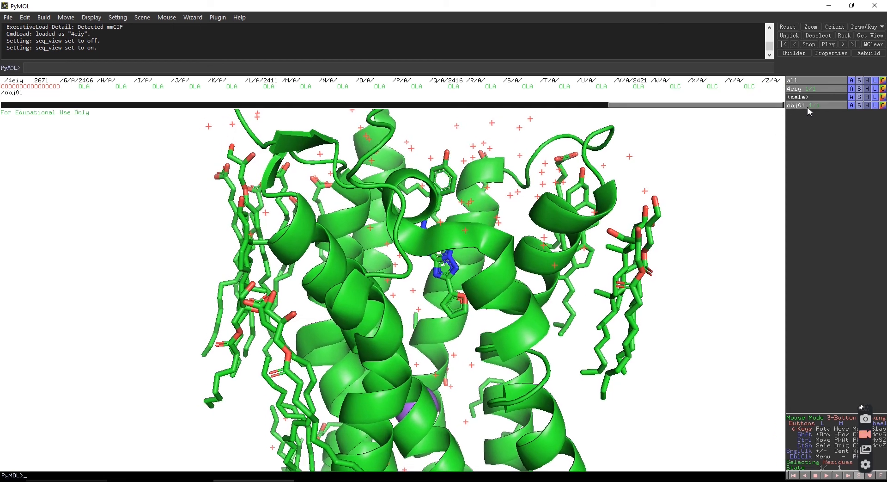
- Rename the extracted ligand object as ligand_ZMA
left_click(852, 106)
left_click(852, 228)
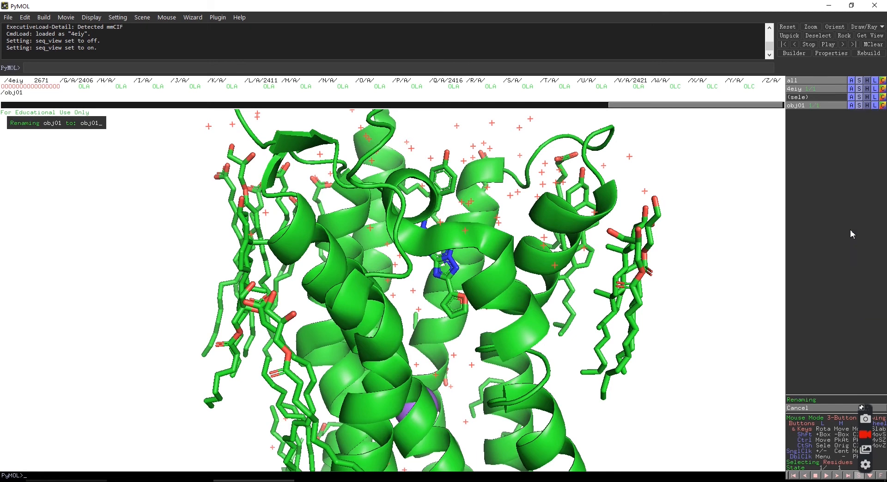
type("ligand_ZMA")
key("Return")
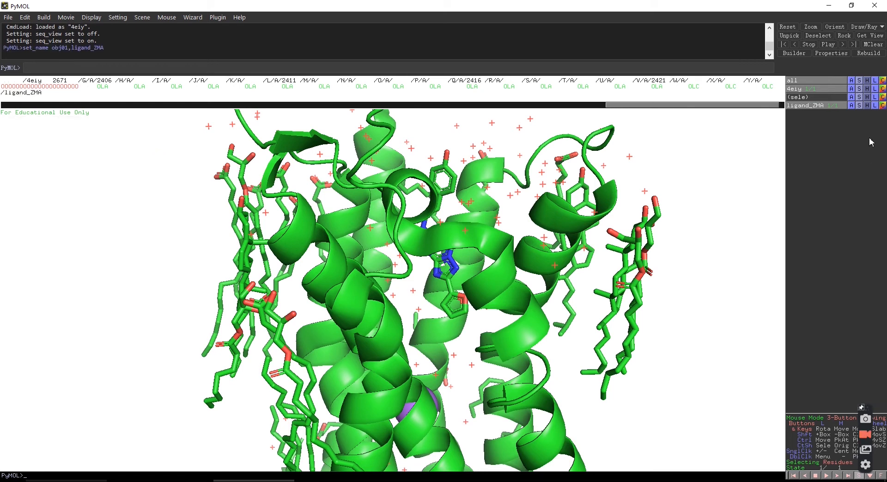
- Color ligand_ZMA magenta, then color it by element with magenta-toned carbons
left_click(883, 105)
mouse_move(873, 199)
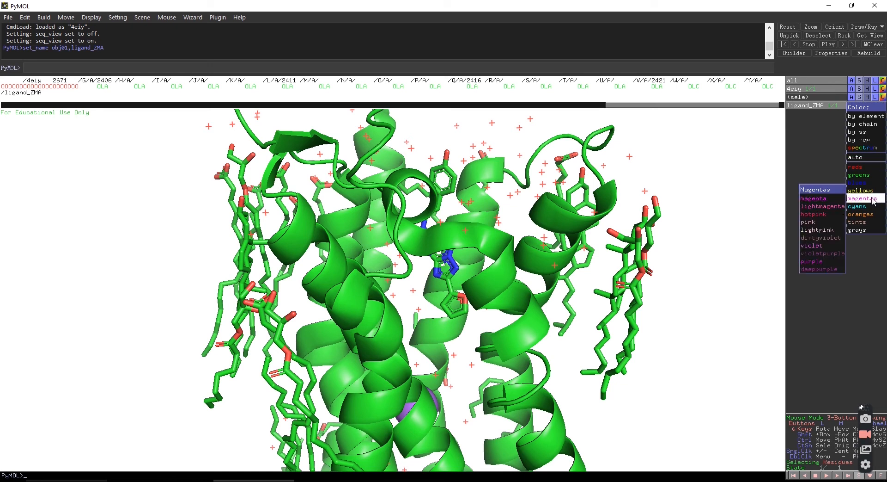
left_click(825, 198)
left_click(883, 105)
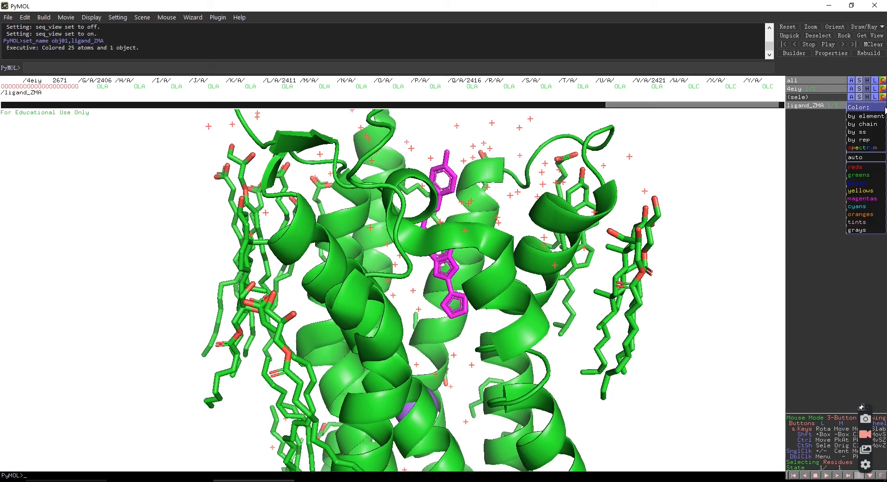
mouse_move(861, 118)
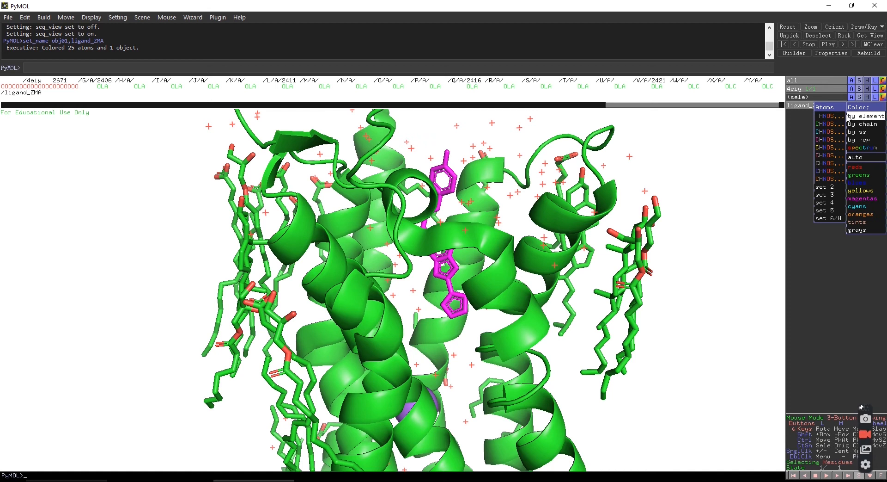
left_click(829, 138)
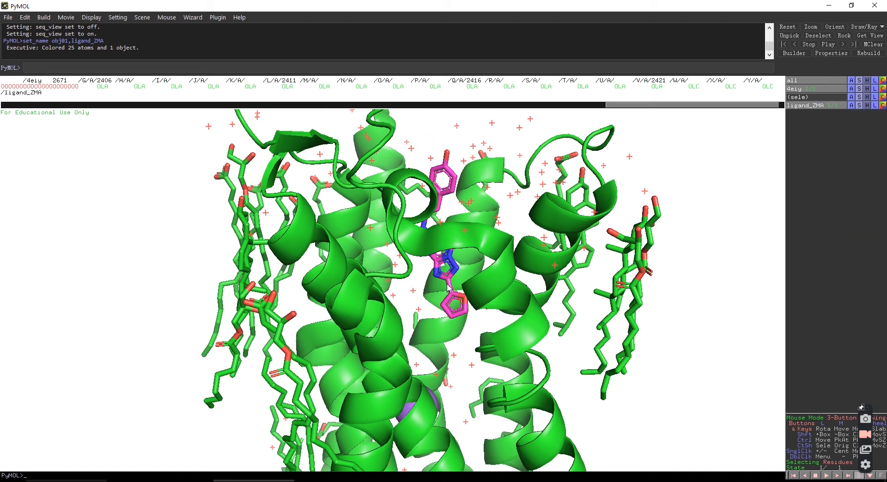
- Select the ZMA ligand in the structure and expand the selection by 5 Å to whole residues
mouse_move(442, 316)
left_mouse_down()
mouse_move(486, 309)
mouse_move(431, 305)
mouse_move(439, 308)
left_mouse_up()
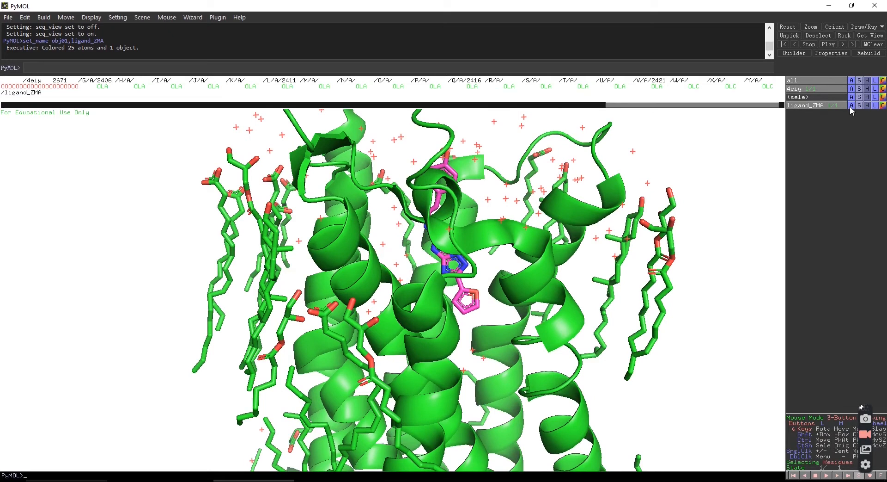
right_click_drag(504, 175, 505, 196)
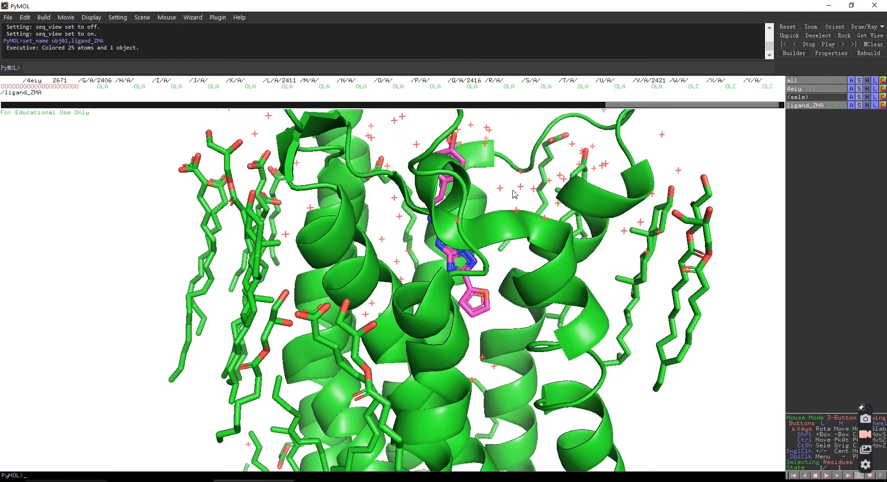
middle_click_drag(520, 172, 479, 245)
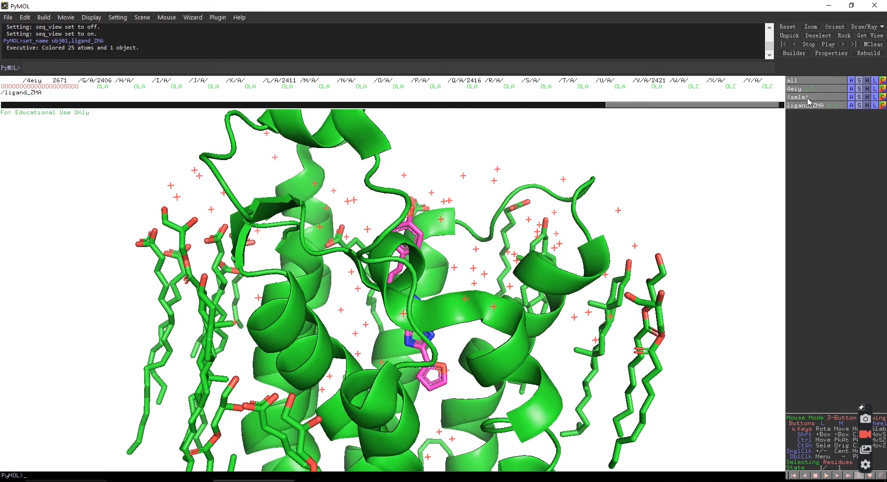
left_click(421, 238)
left_click_drag(453, 329, 407, 342)
left_click(852, 96)
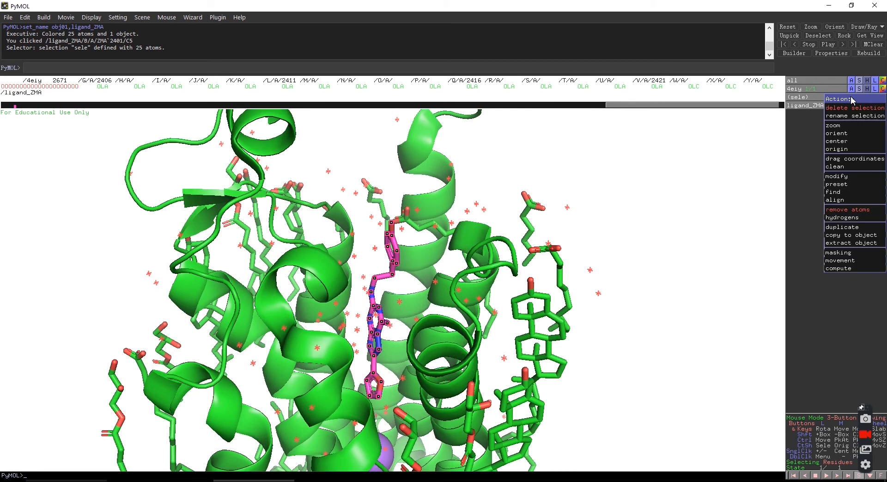
mouse_move(838, 175)
mouse_move(802, 185)
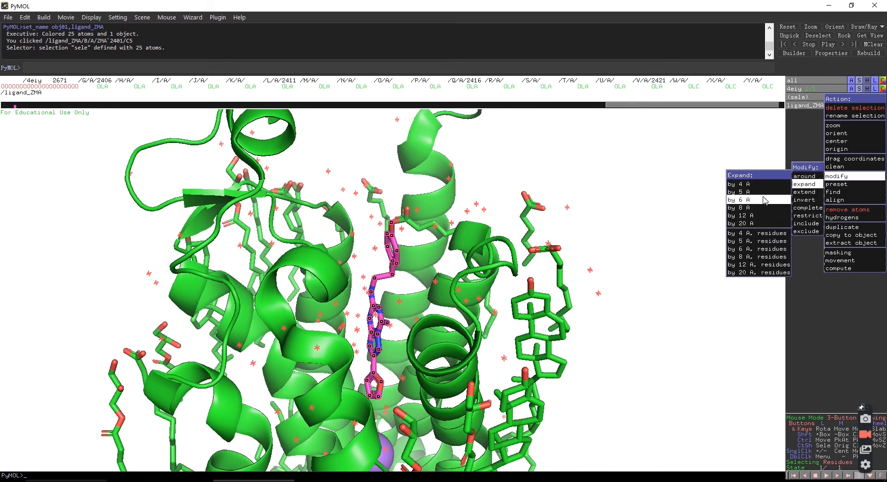
left_click(756, 241)
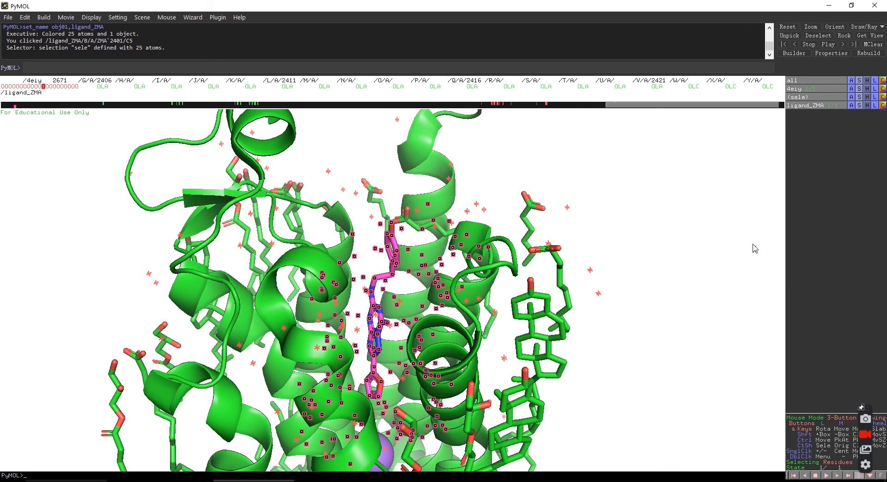
- Show the selected residues around the ligand as sticks
left_click_drag(447, 355, 522, 326)
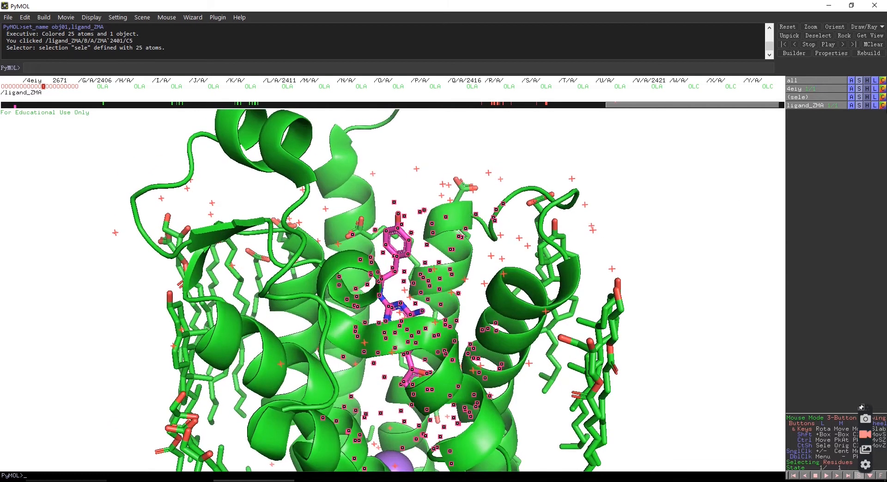
left_click(860, 97)
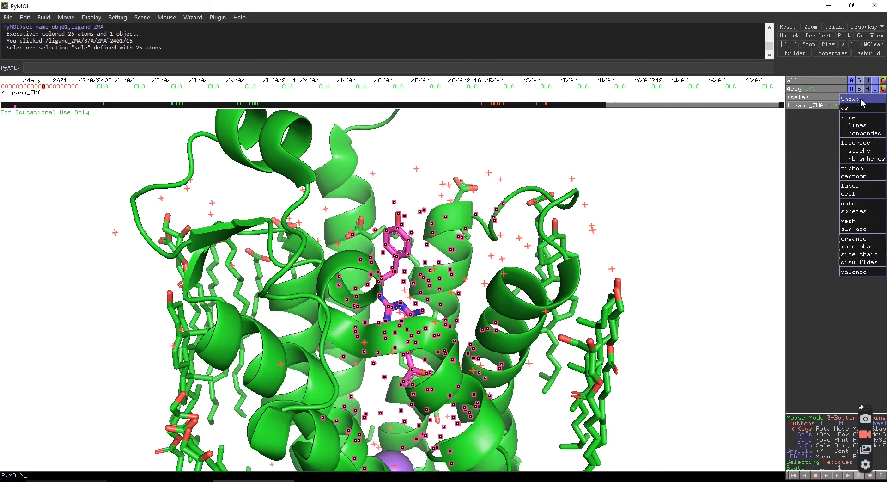
left_click(860, 151)
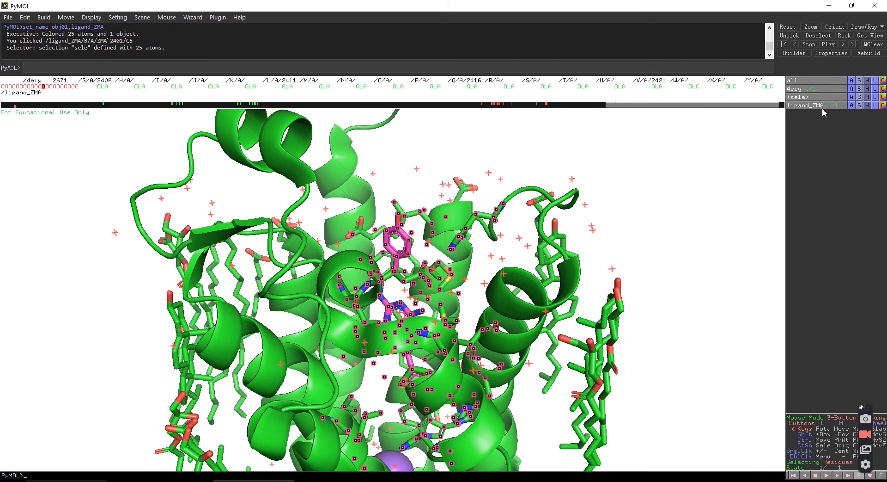
- Invert the selection within any and hide everything outside the ligand's surrounding residues, clearing the selection at the end
left_click(853, 98)
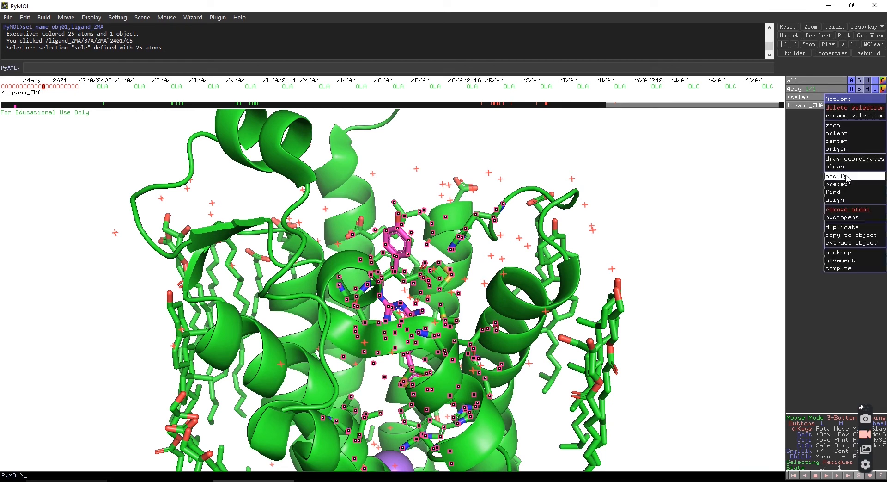
mouse_move(847, 176)
mouse_move(812, 200)
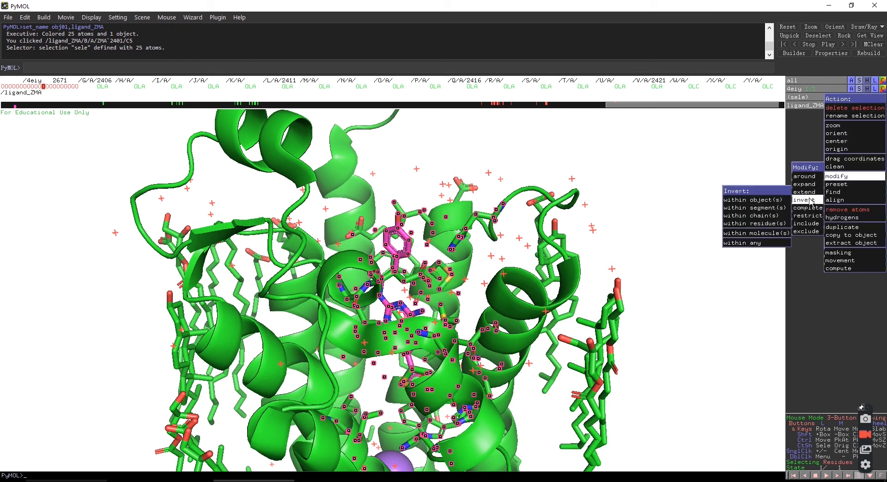
left_click(756, 244)
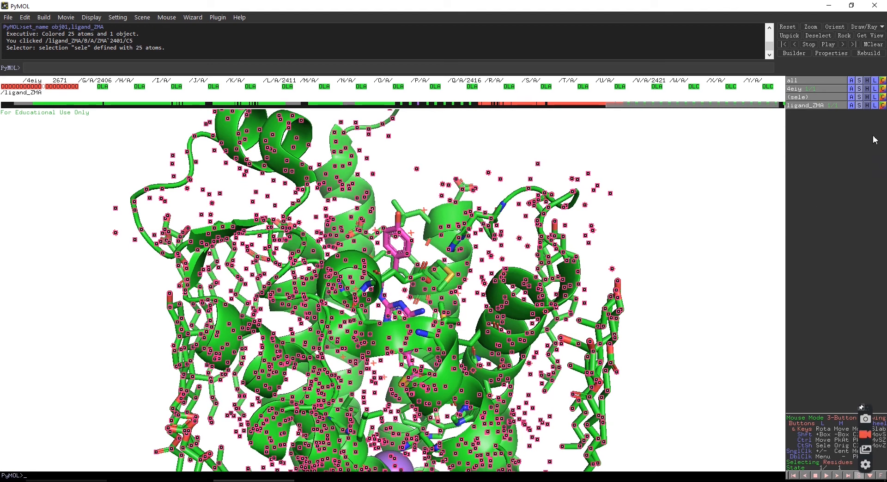
left_click(868, 99)
left_click(870, 109)
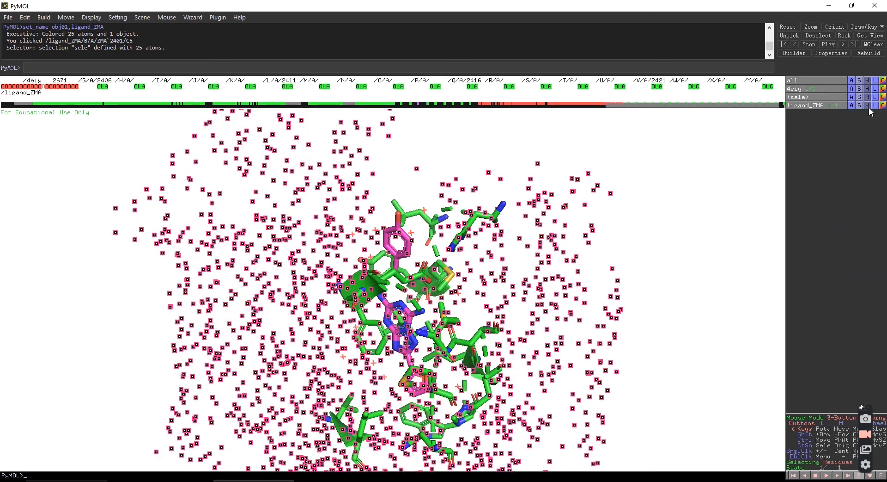
left_click(735, 145)
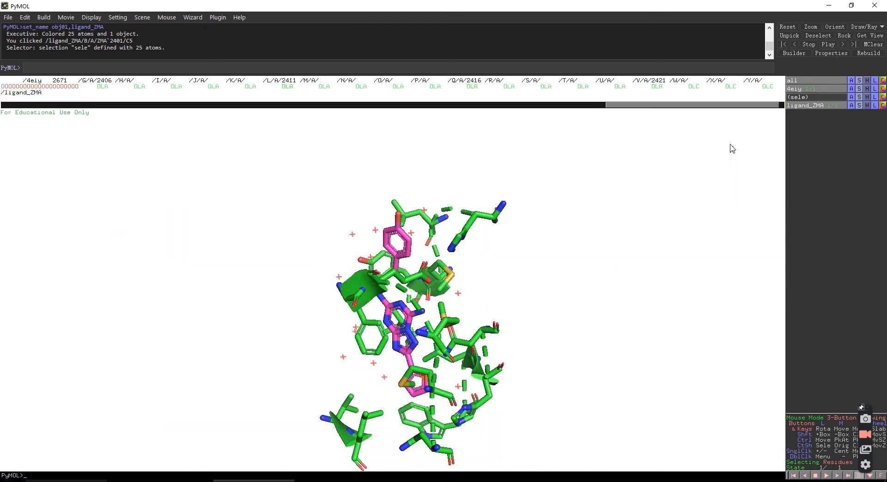
- Reselect the ligand ZMA among the pocket residues and expand the selection by 5 Å to whole residues
left_click_drag(463, 304, 426, 344)
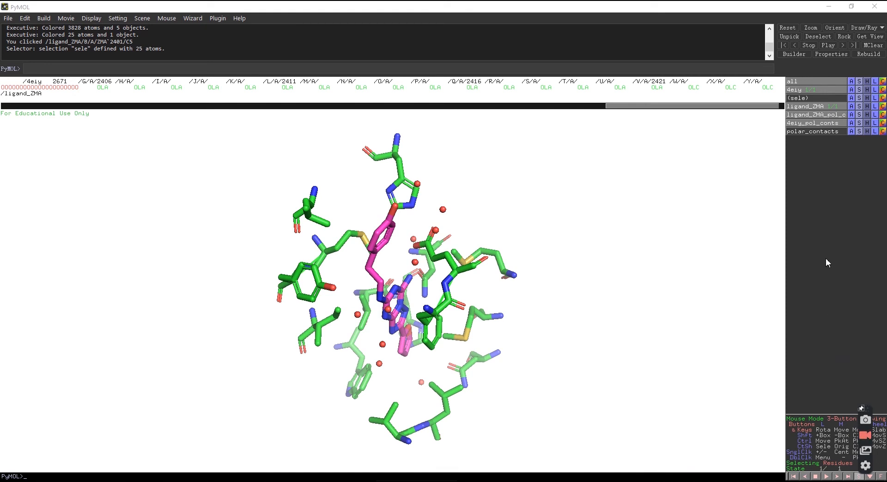
left_click(387, 230)
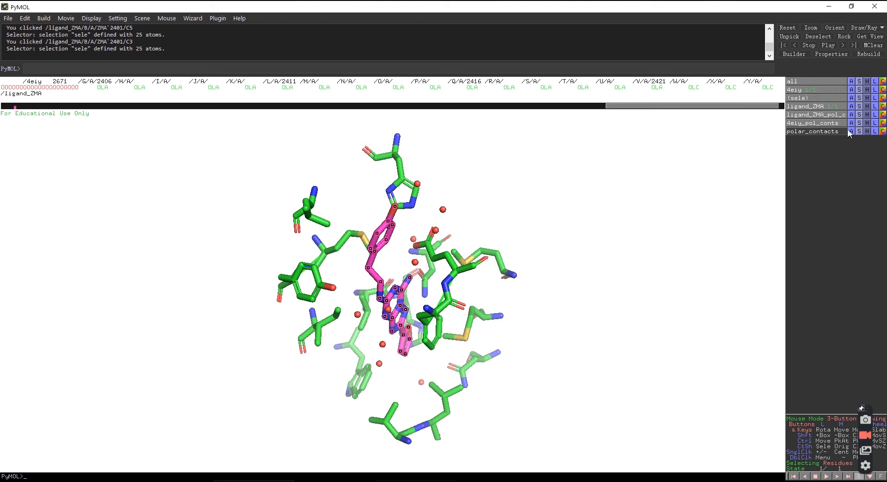
left_click(852, 98)
mouse_move(855, 178)
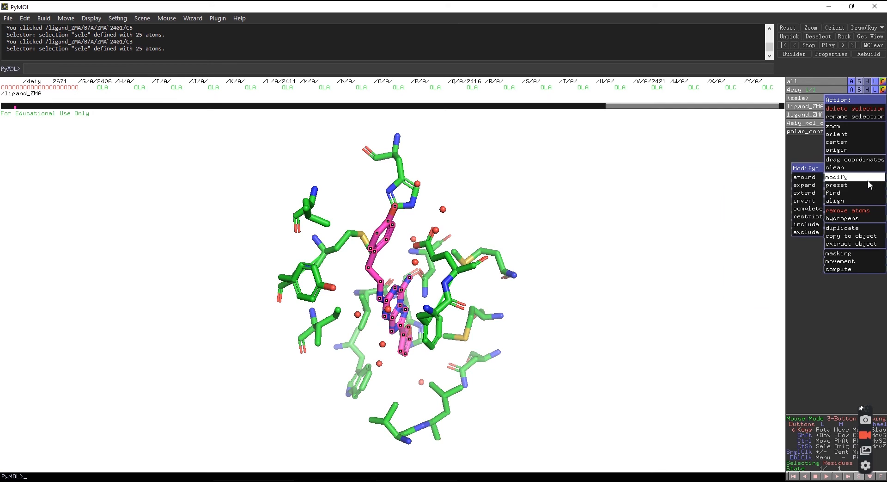
mouse_move(806, 177)
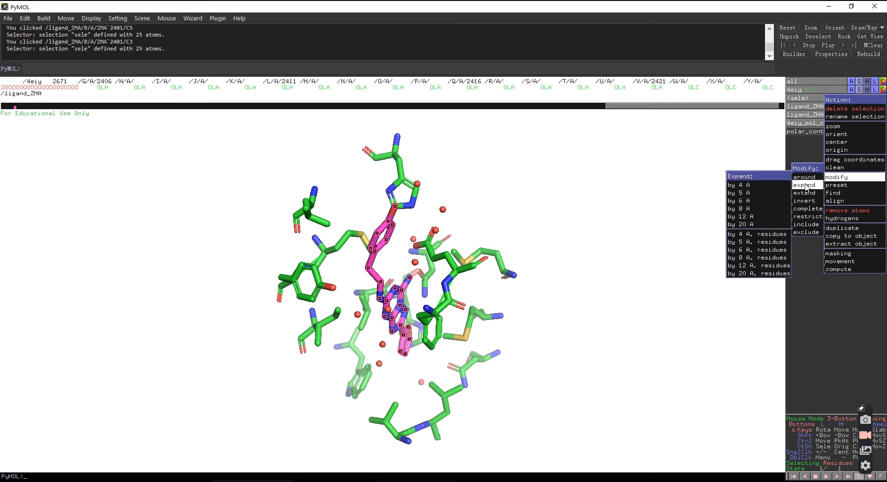
left_click(772, 247)
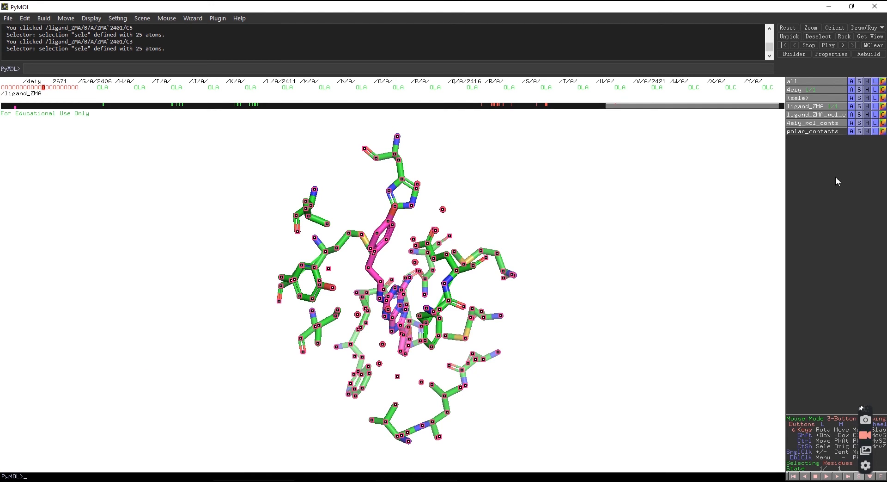
- Apply the ligand sites transparent surface preset to the selection and examine the pocket around the ligand
left_click(852, 97)
mouse_move(860, 185)
mouse_move(771, 243)
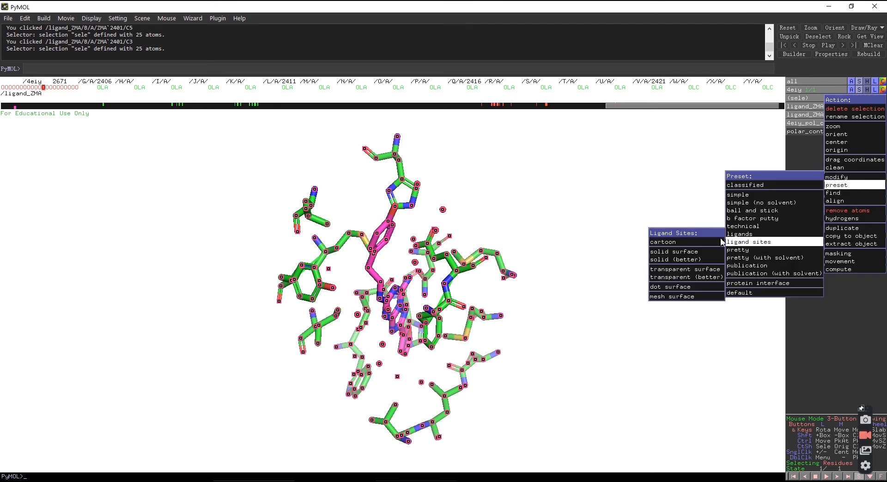
left_click(693, 269)
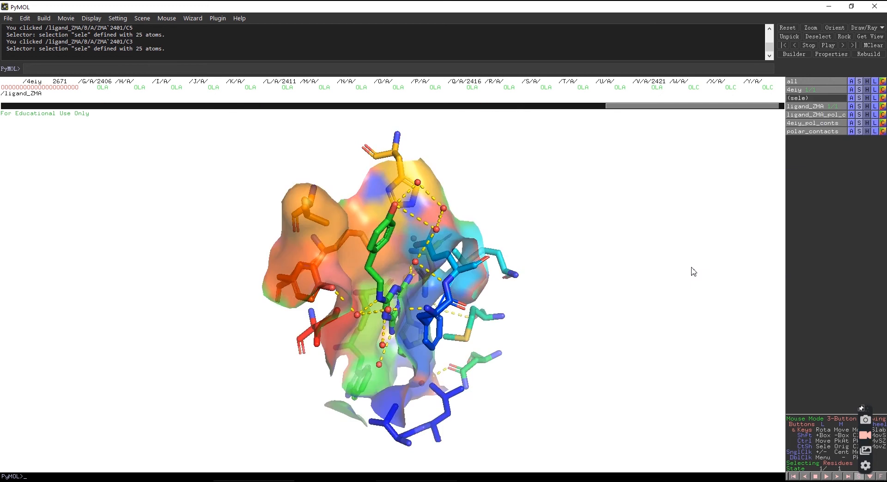
left_click_drag(550, 336, 531, 389)
right_click_drag(623, 373, 635, 329)
left_click_drag(418, 354, 364, 241)
left_click_drag(404, 307, 333, 301)
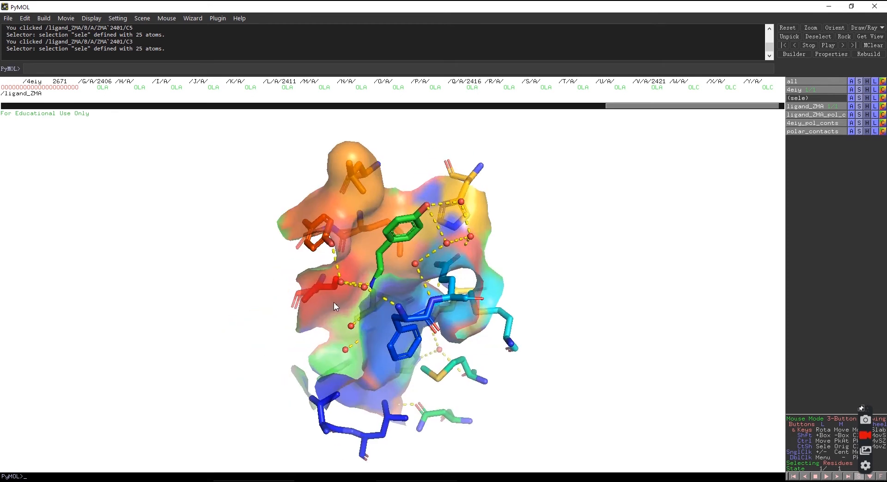
- Apply the ligand sites solid surface preset to the selected pocket residues
left_click(833, 99)
left_click(851, 99)
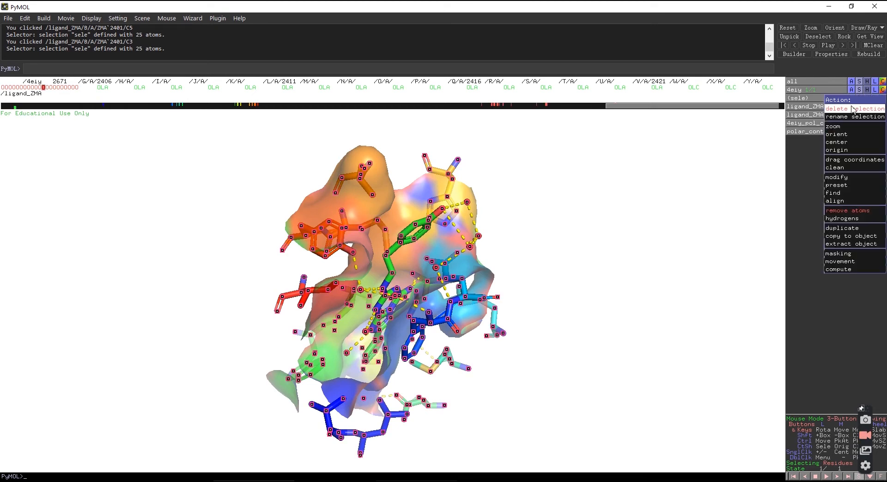
mouse_move(872, 186)
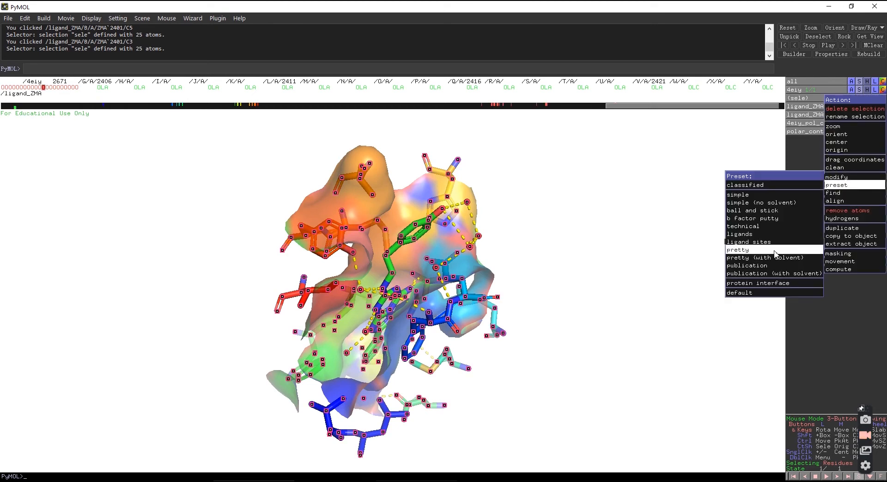
mouse_move(765, 244)
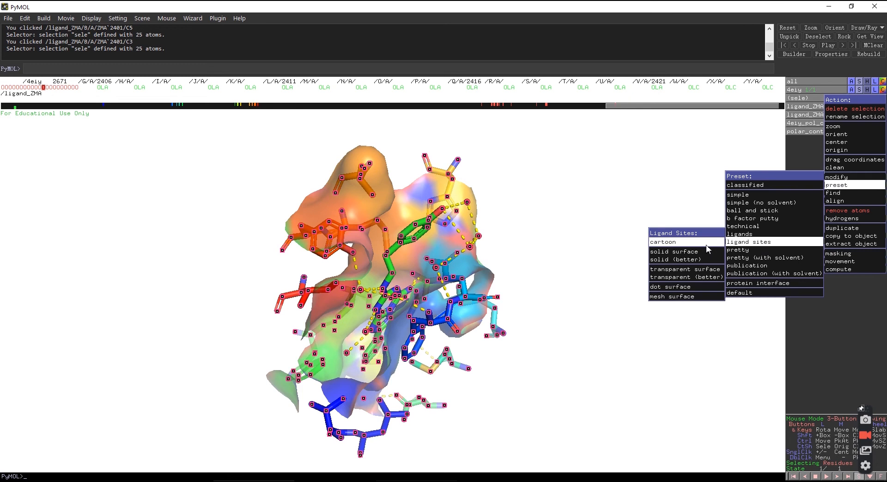
left_click(695, 254)
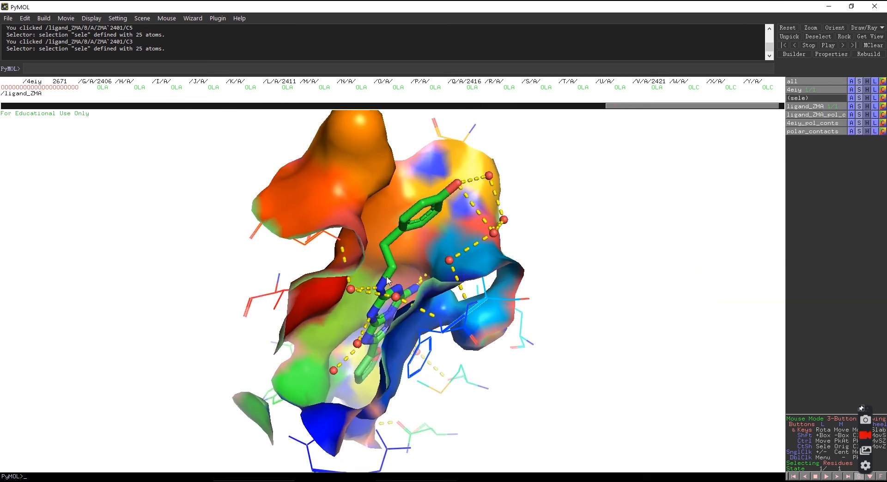
right_click_drag(337, 292, 338, 302)
left_click_drag(338, 303, 437, 259)
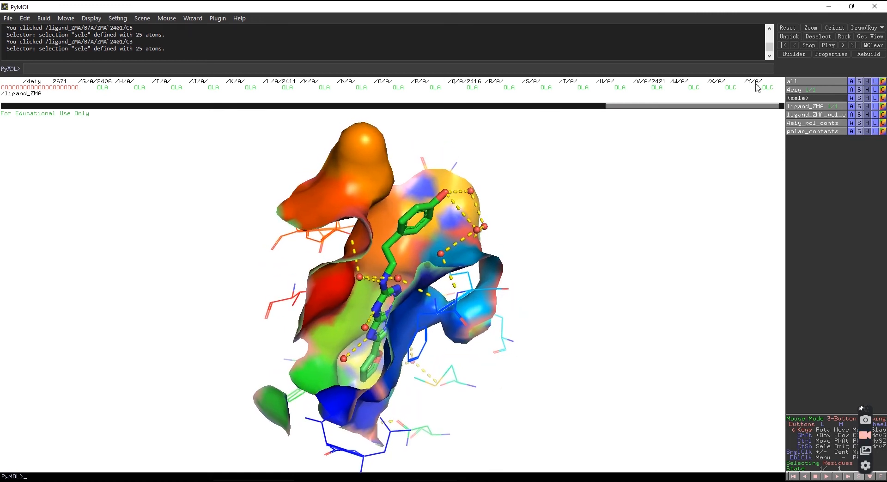
- Show the selected pocket residues as sticks alongside the solid surface
left_click(826, 98)
left_click(858, 98)
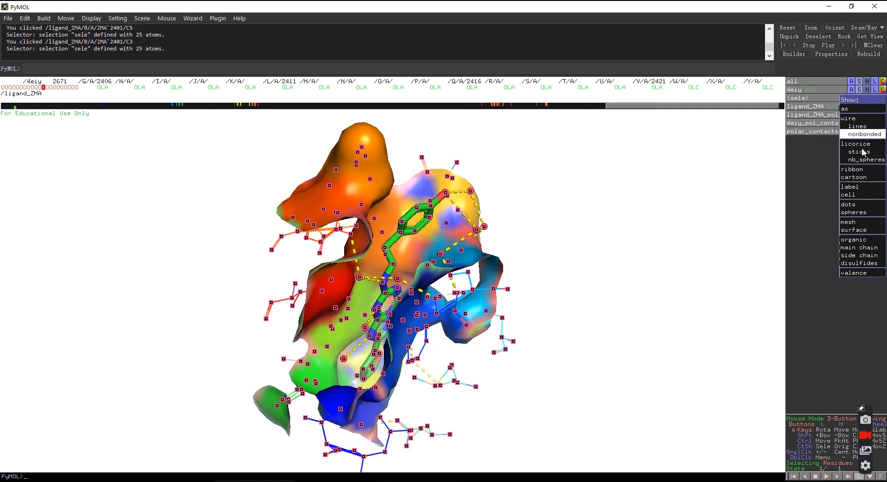
left_click(859, 152)
left_click_drag(397, 286, 432, 325)
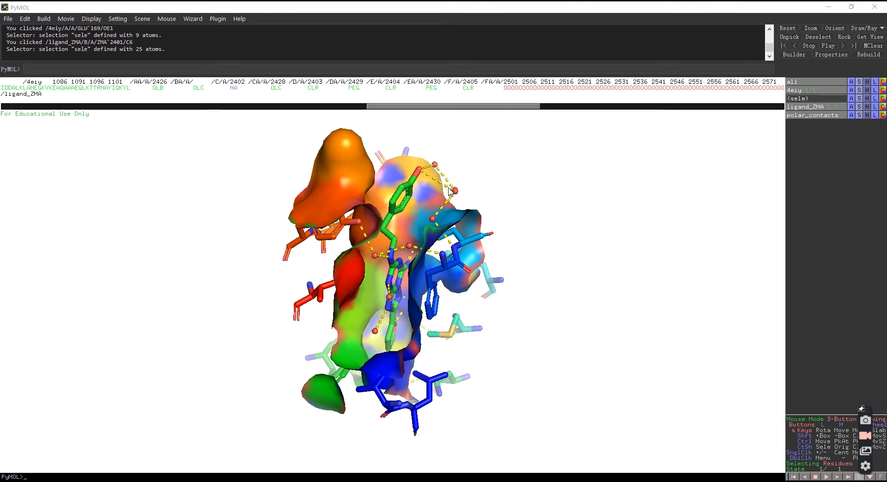
- Fetch the structure 3rfm into the current session
left_click(74, 69)
type("fetch ")
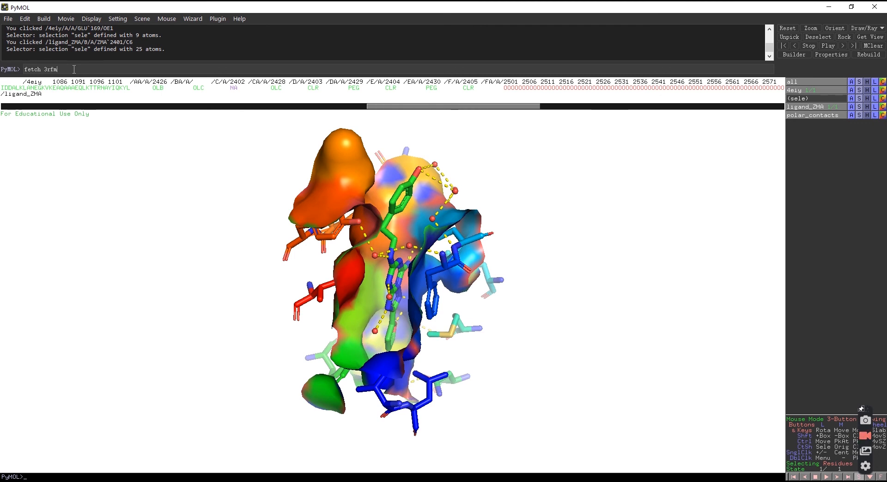
type("3rfm")
key("Return")
left_click_drag(493, 303, 576, 290)
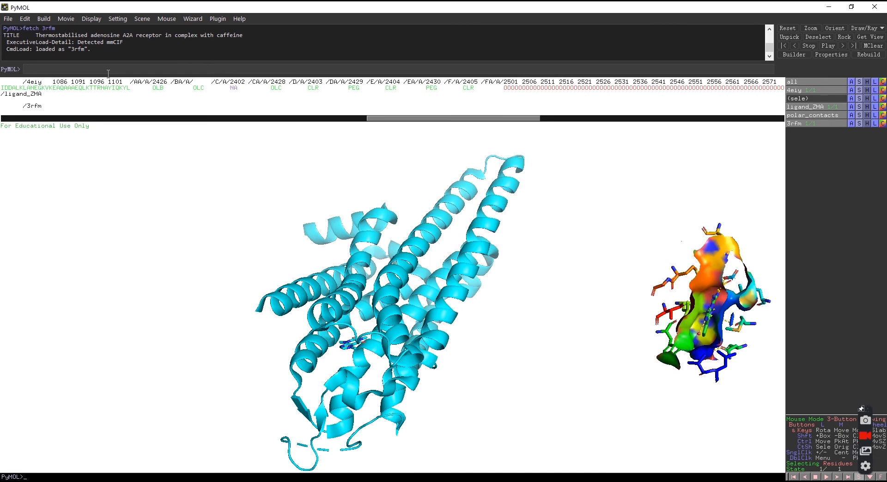
- Superimpose 3rfm onto 4eiy with the super command and zoom to all objects
type("super 3rfm,4eiy")
key("Return")
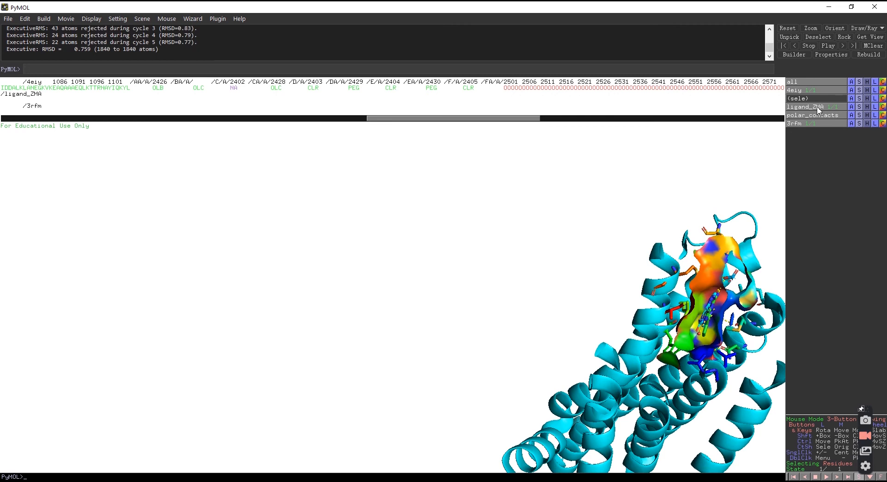
left_click(851, 82)
left_click(845, 93)
left_click_drag(334, 281, 338, 208)
left_click_drag(349, 327, 407, 319)
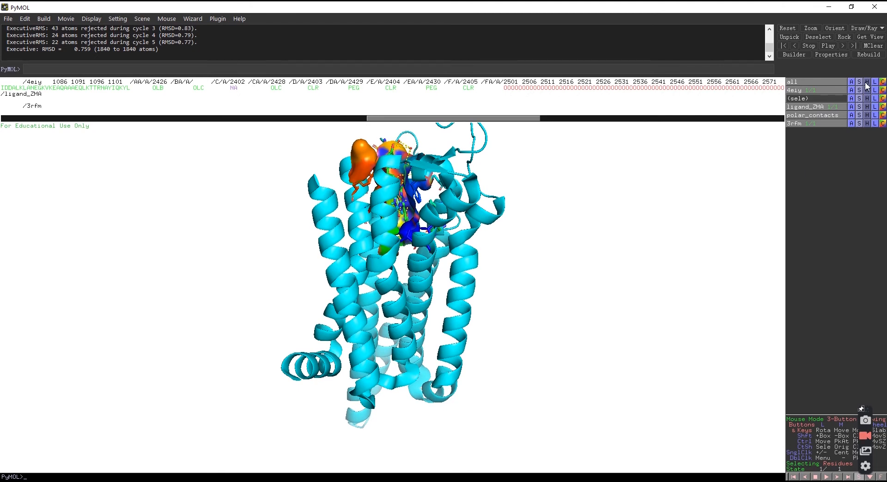
- Hide the cartoon of 3rfm so only its ligand stays displayed in the binding pocket
left_click(869, 123)
left_click(865, 203)
middle_click_drag(396, 235, 387, 308)
right_click_drag(471, 220, 466, 262)
middle_click_drag(465, 262, 471, 318)
left_click_drag(458, 261, 419, 269)
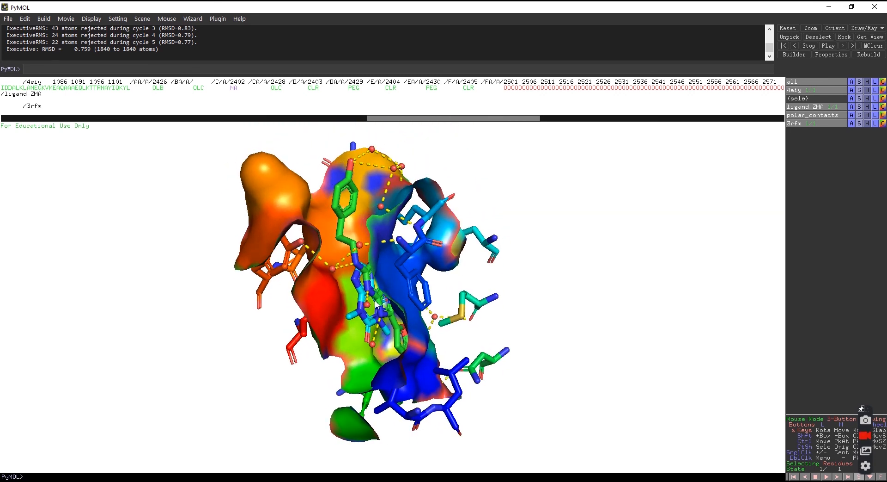
- Examine how the 3rfm ligand and ZMA overlap inside the binding pocket, clipping and rotating the surface
left_click_drag(358, 292, 348, 313)
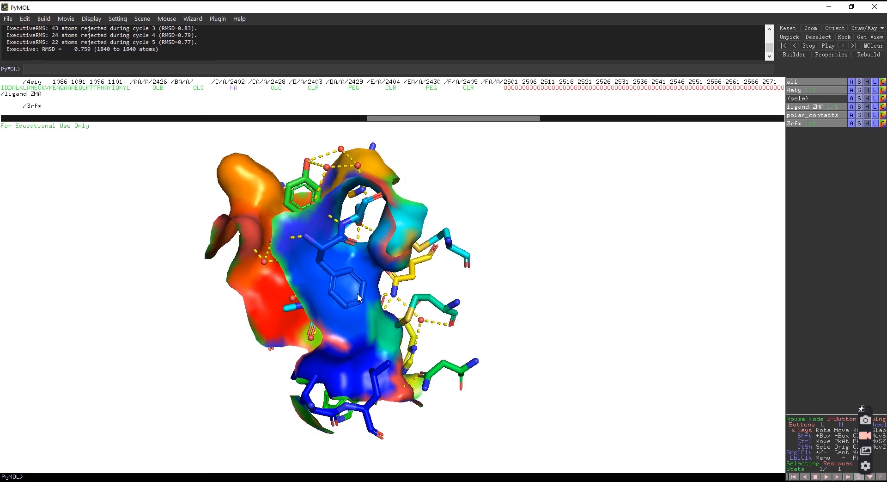
scroll(357, 295, "down", 4)
scroll(358, 290, "up", 3)
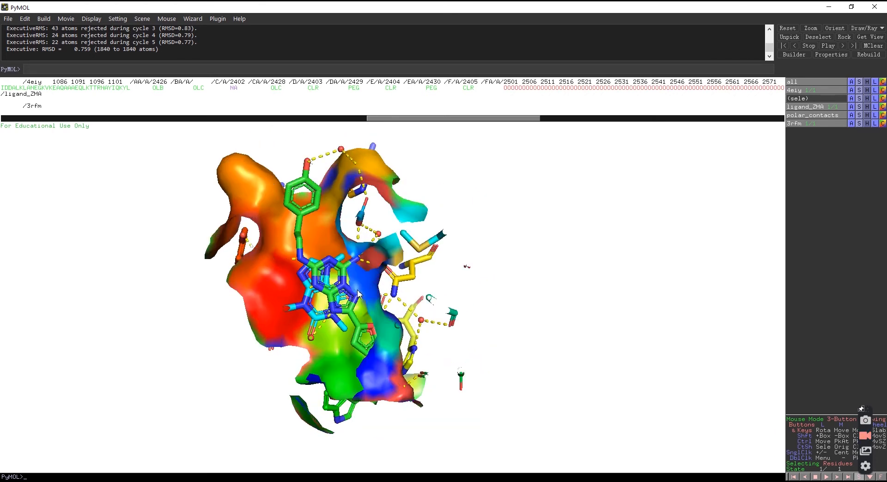
scroll(358, 290, "up", 3)
left_click_drag(359, 291, 397, 312)
right_click_drag(396, 312, 415, 376)
mouse_move(338, 334)
left_mouse_down()
mouse_move(366, 326)
mouse_move(341, 329)
left_mouse_up()
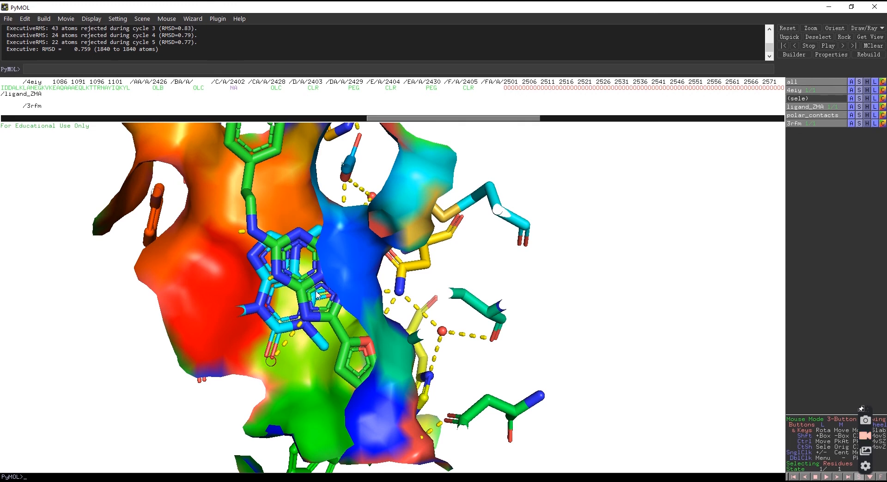
mouse_move(298, 313)
left_mouse_down()
mouse_move(320, 312)
mouse_move(294, 314)
left_mouse_up()
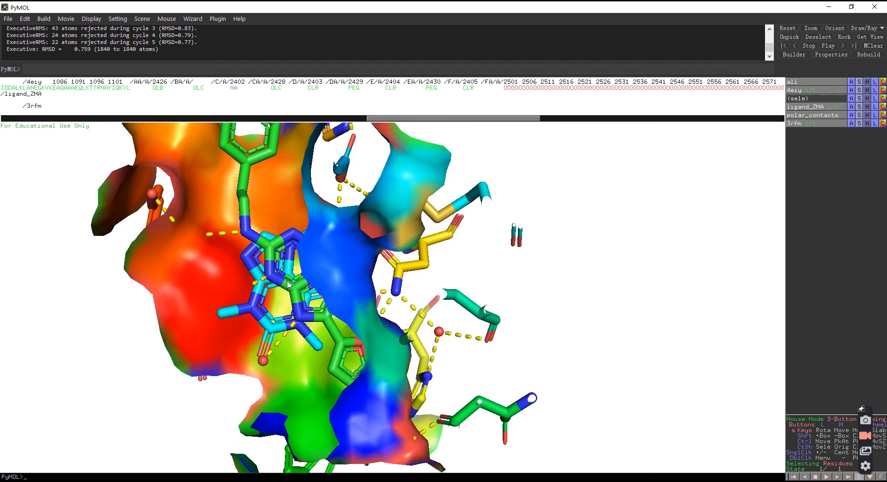
left_click_drag(270, 276, 365, 295)
left_click_drag(300, 317, 365, 298)
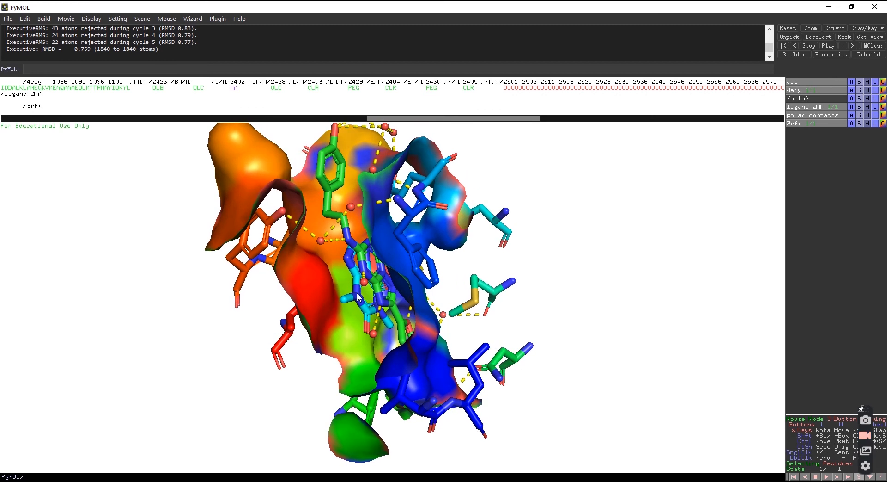
- Select the caffeine ligand of 3rfm and expand the selection by 5 Å to whole residues
left_click(358, 296)
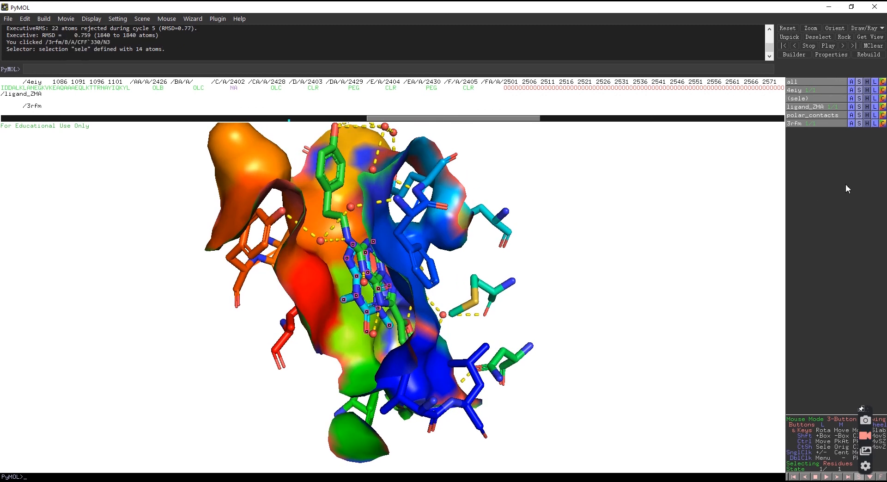
left_click(852, 99)
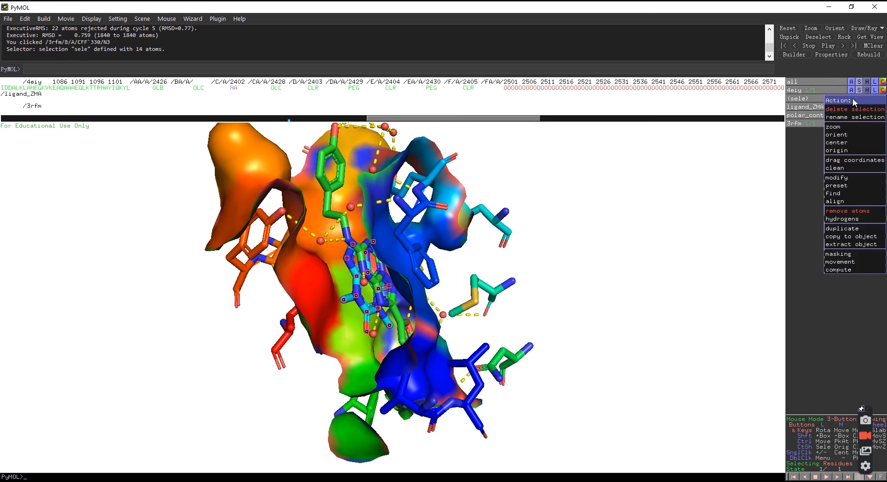
mouse_move(854, 179)
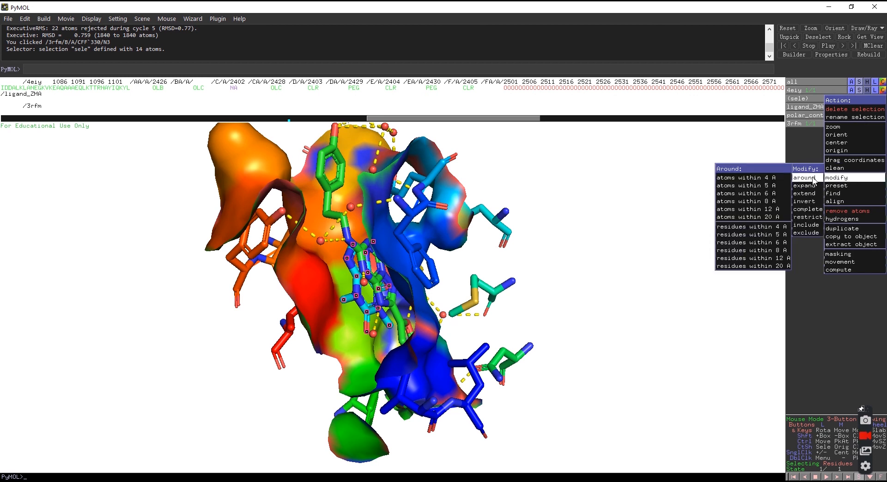
mouse_move(804, 185)
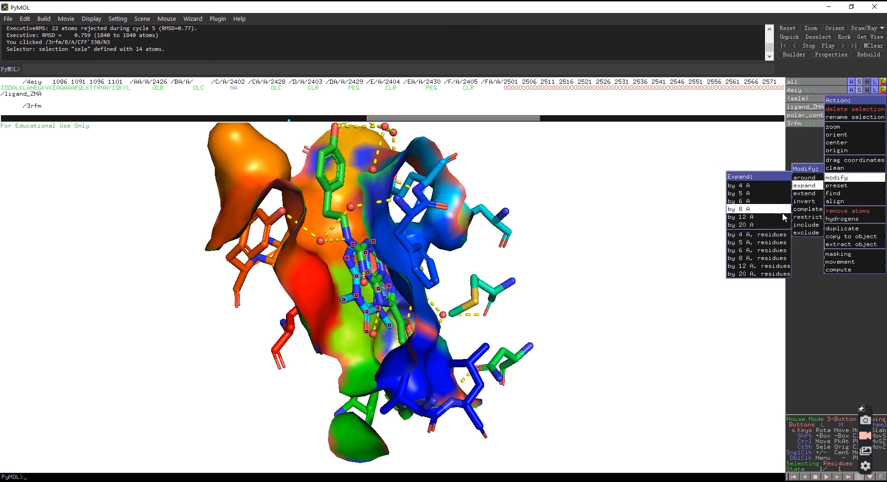
left_click(775, 242)
- Restrict the expanded selection to the object 3rfm
left_click(853, 99)
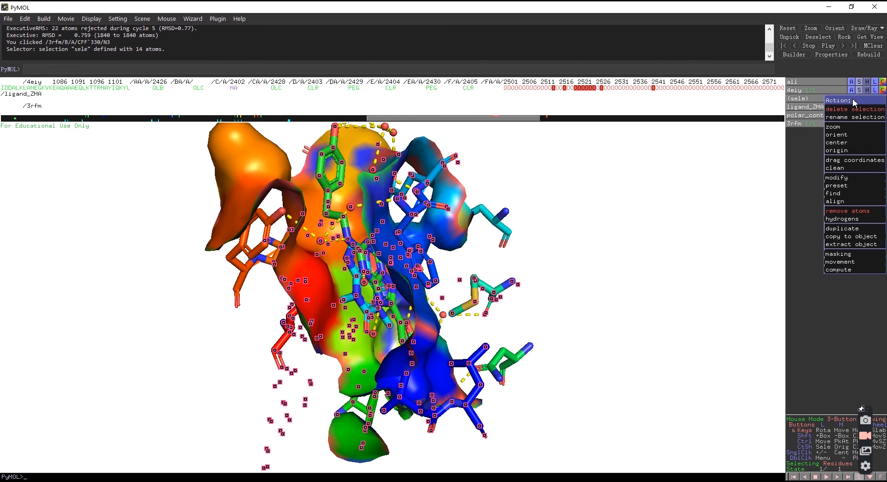
mouse_move(849, 181)
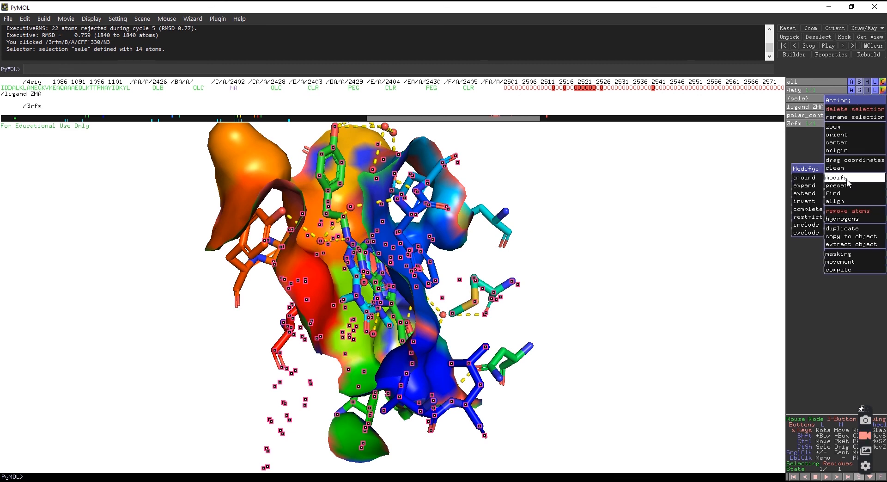
mouse_move(808, 217)
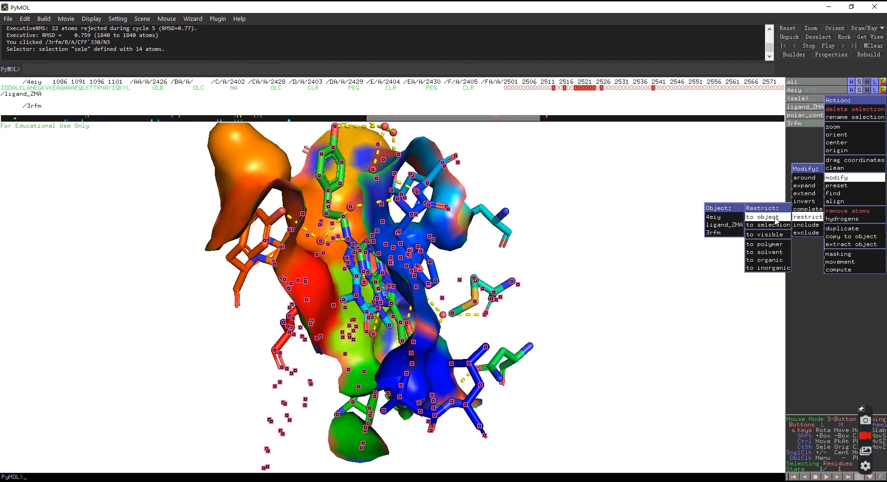
left_click(715, 233)
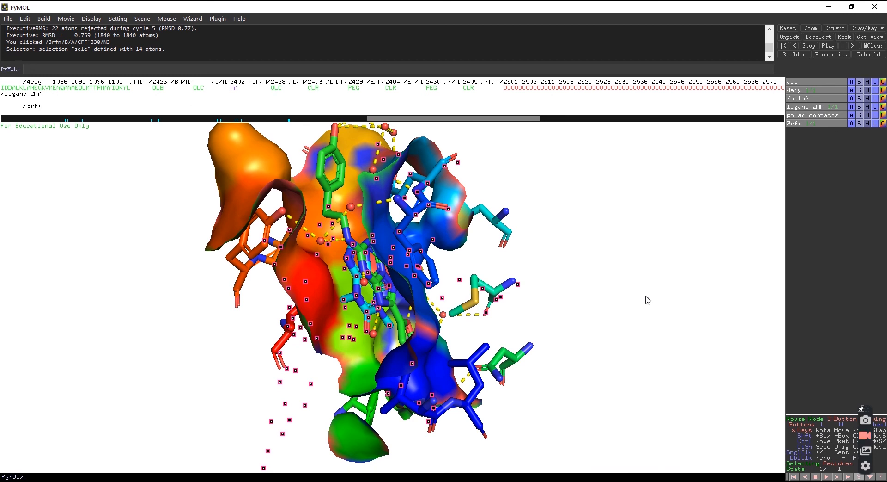
left_click_drag(510, 303, 488, 304)
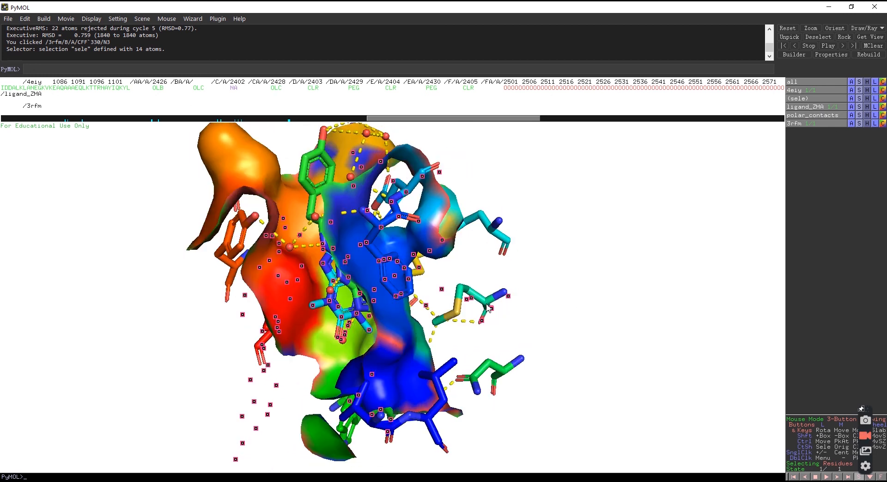
- Show the selected 3rfm residues as sticks, clear the selection, and compare them with the 4eiy pocket residues
left_click(860, 100)
left_click(866, 156)
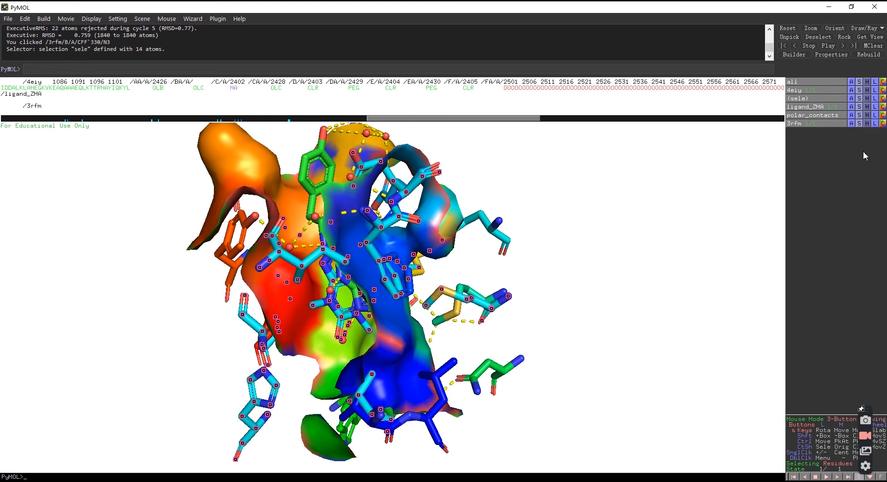
left_click_drag(384, 292, 531, 287)
left_click(531, 287)
left_click_drag(357, 304, 444, 282)
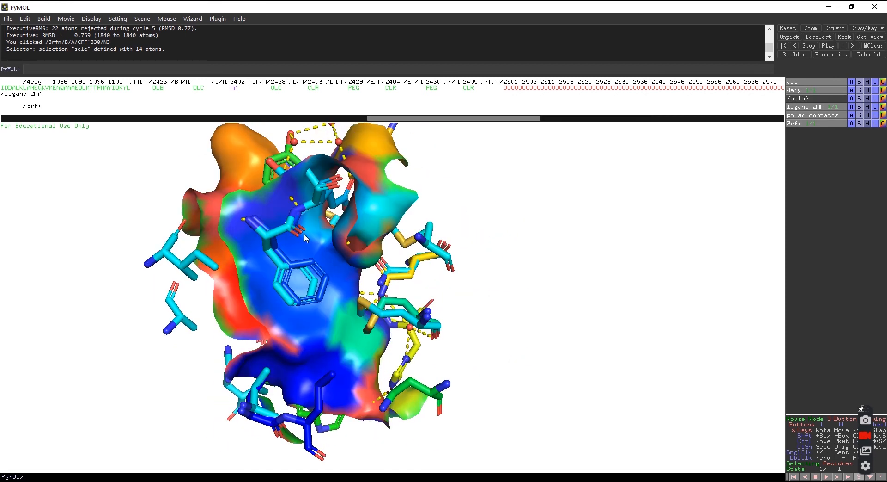
left_click_drag(440, 319, 387, 363)
left_click_drag(270, 359, 249, 350)
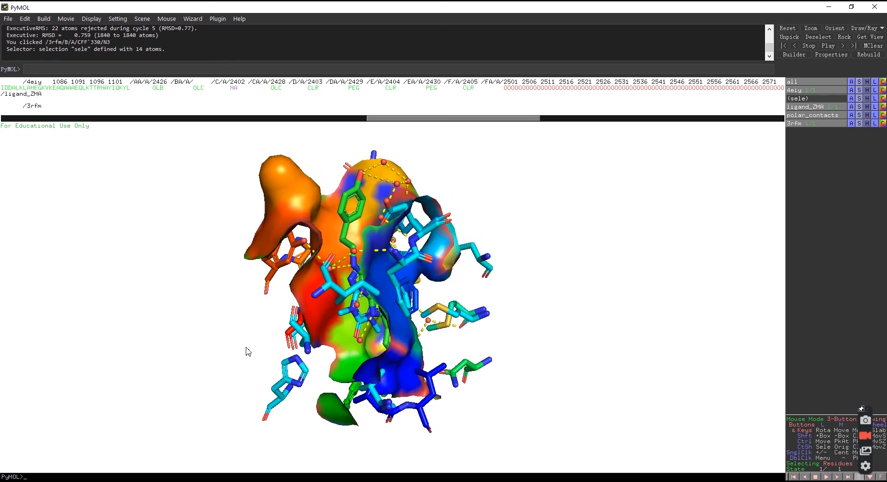
- Ray trace the current view of the superimposed pockets with the ray command
left_click(211, 69)
type("ray")
key("Return")
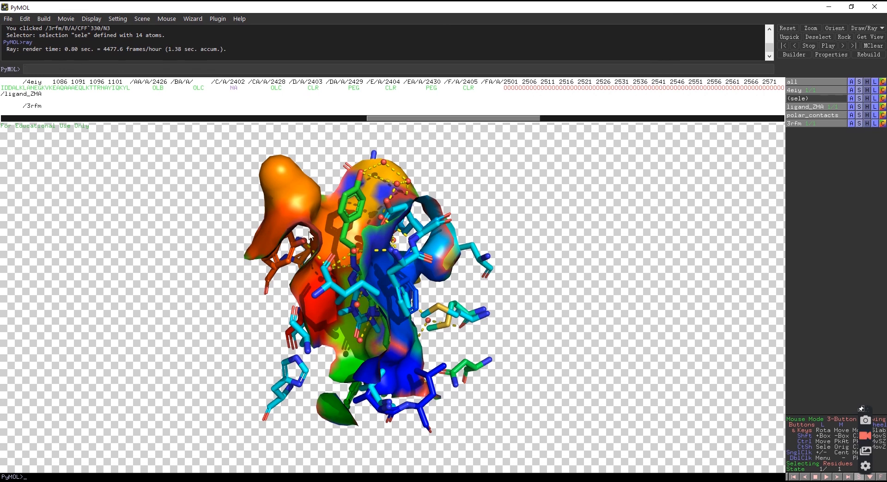
left_click(8, 18)
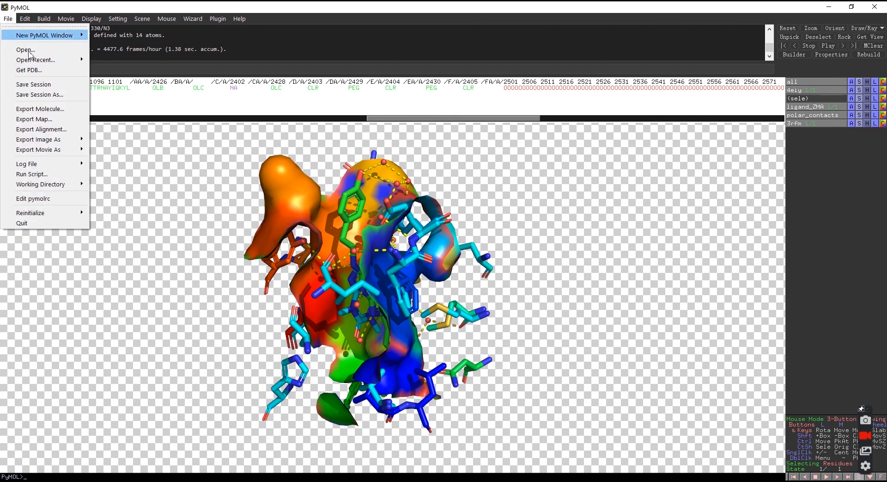
mouse_move(52, 141)
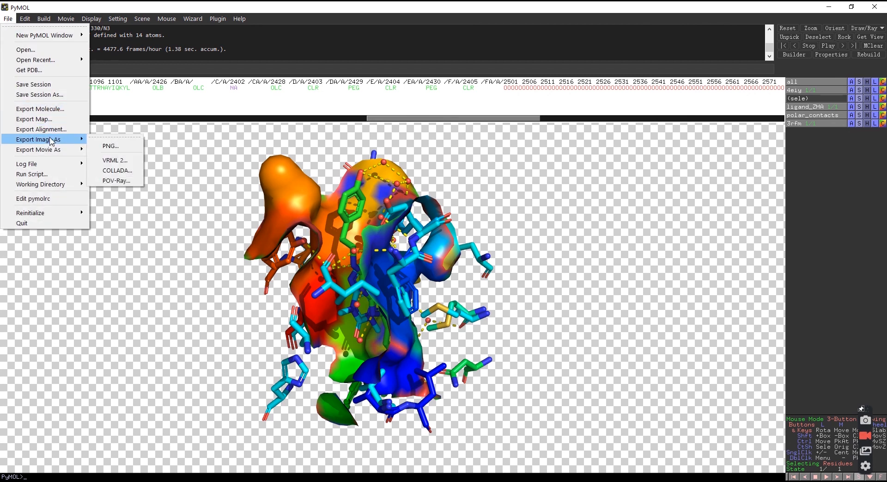
left_click(125, 146)
left_click(479, 261)
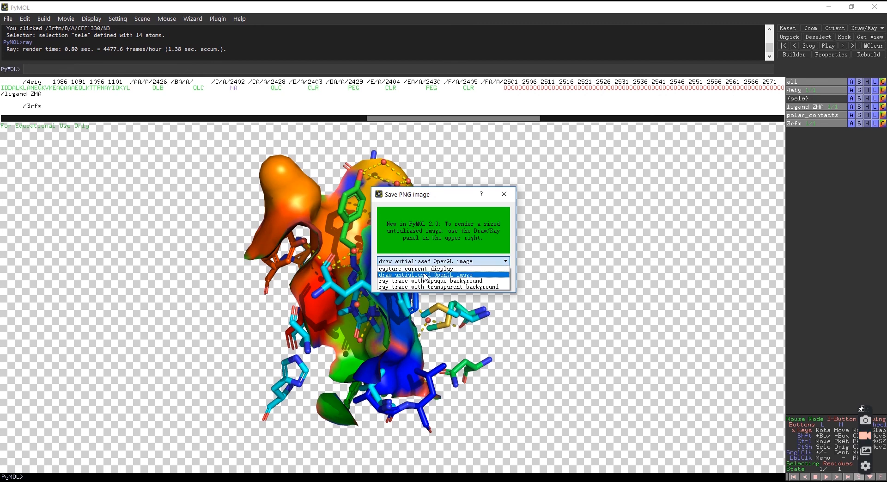
left_click(423, 269)
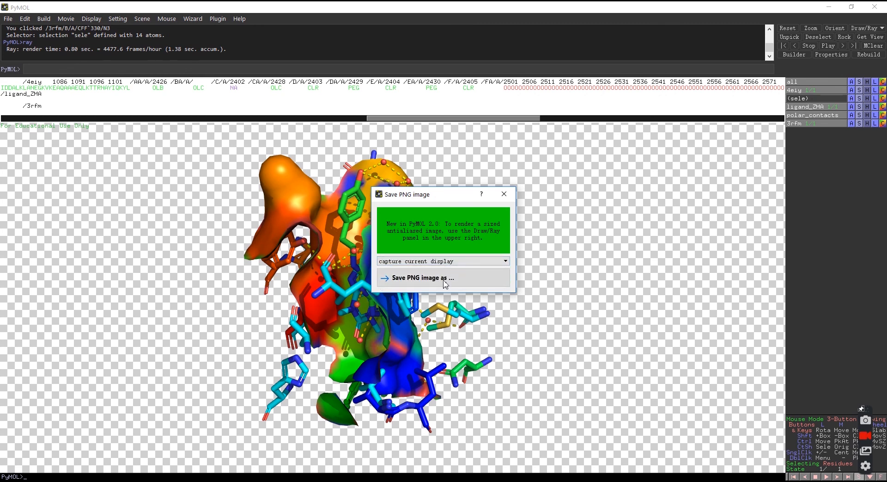
left_click(505, 196)
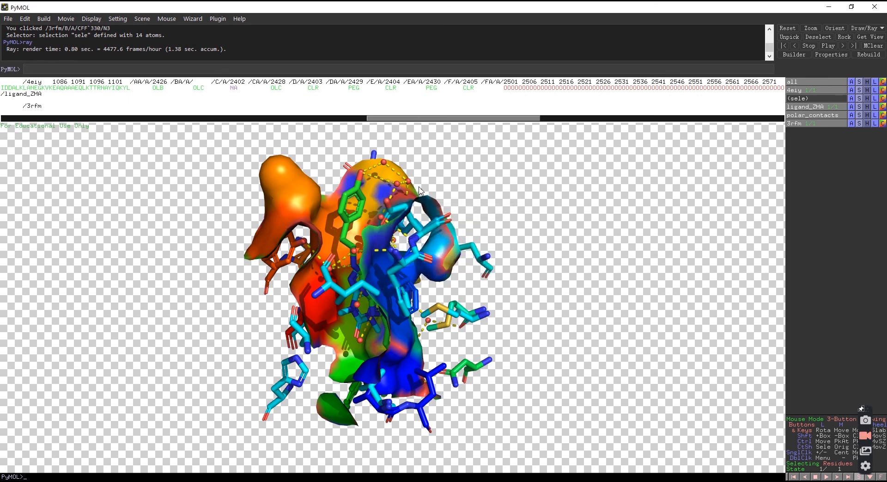